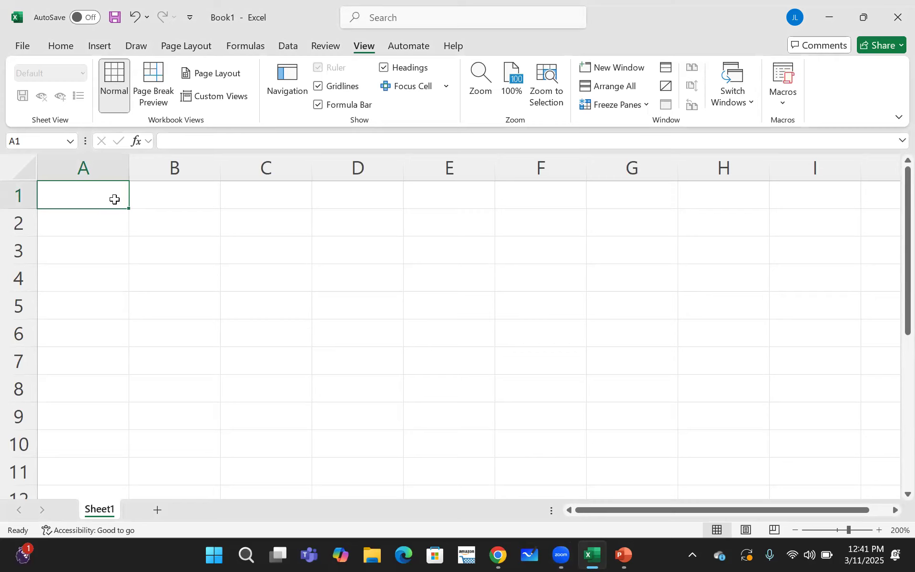
- Enter the column headers x in A1 and P(x) in B1
text(x)
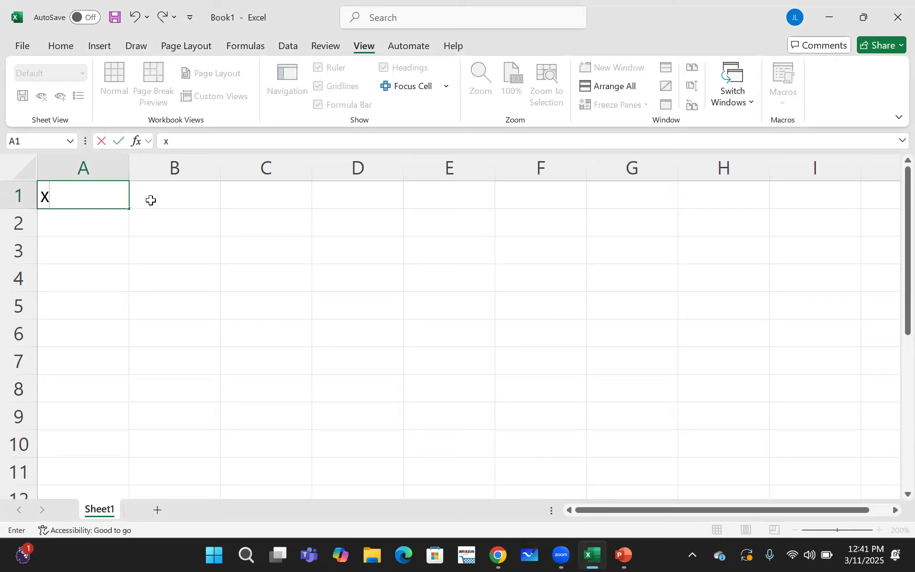
click(168, 199)
text(P(x))
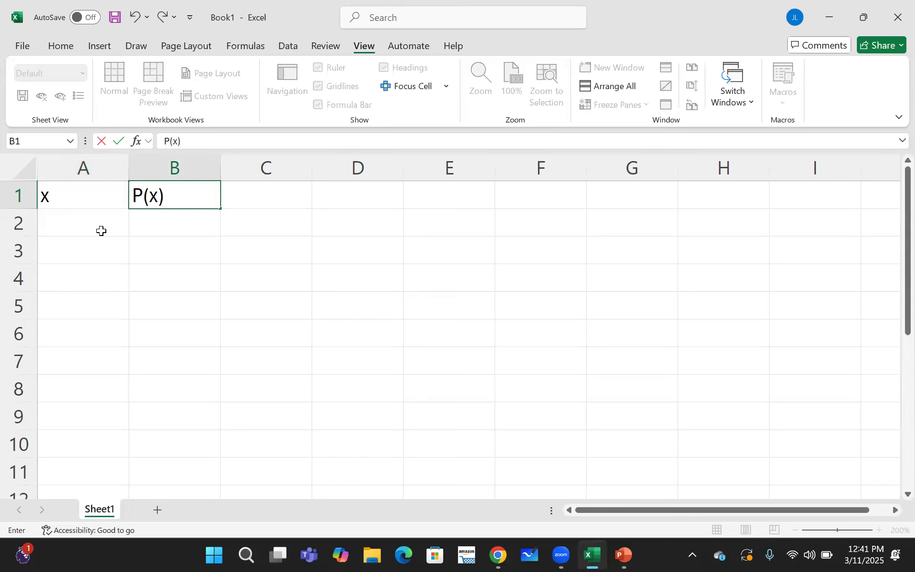
- Fill the x column with the values 1, 2, 3 and 4 in cells A2 to A5
click(101, 230)
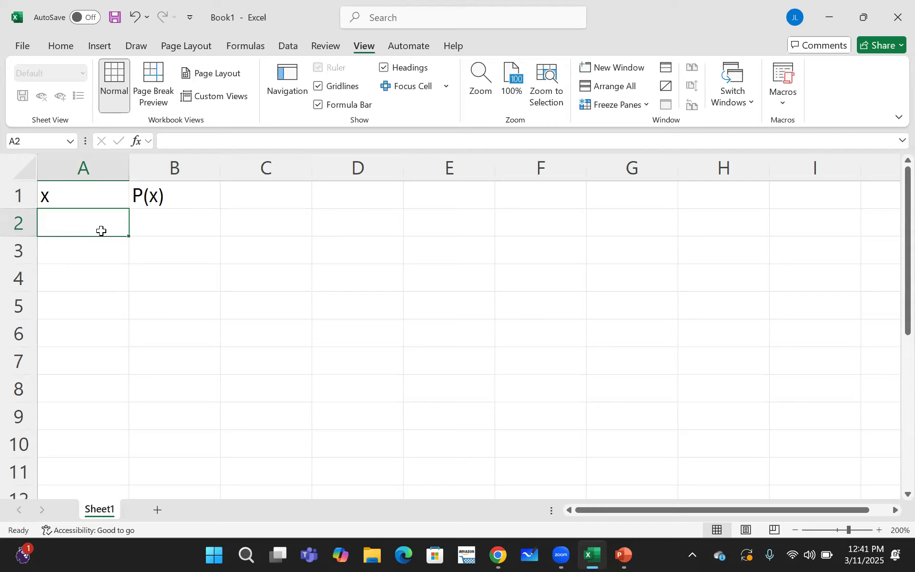
text(1)
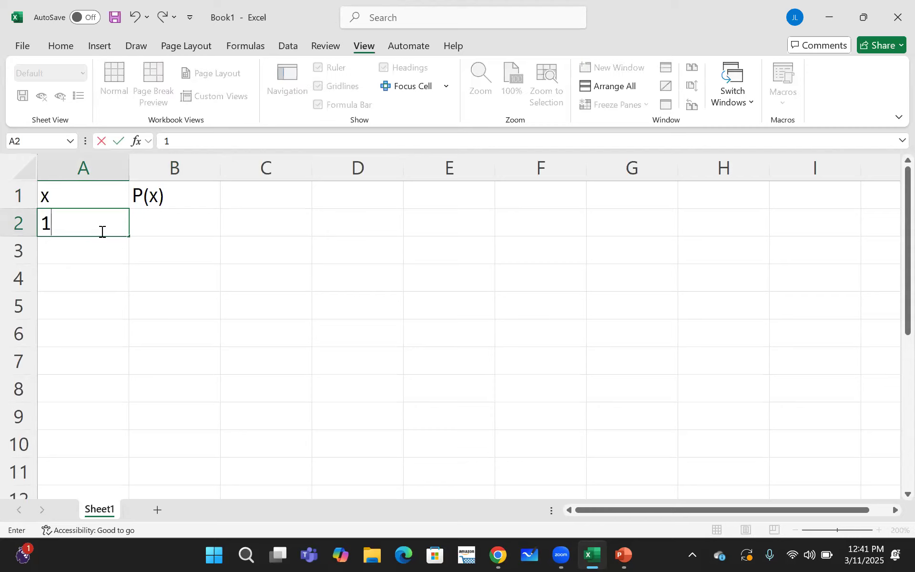
key(Return)
text(2)
key(Return)
text(3)
key(Return)
text(4)
key(Return)
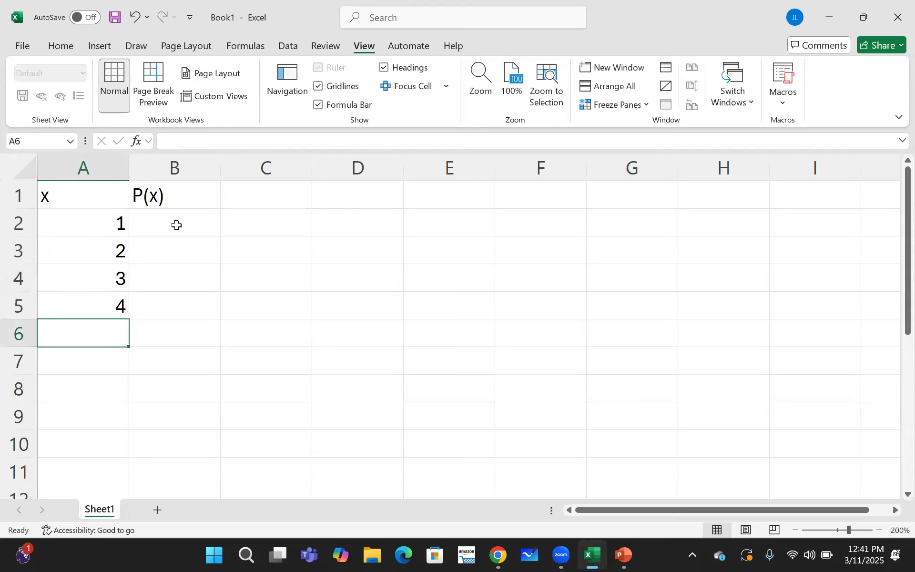
- Try entering 1/10 in B2 as the first probability and clear the cell
click(176, 225)
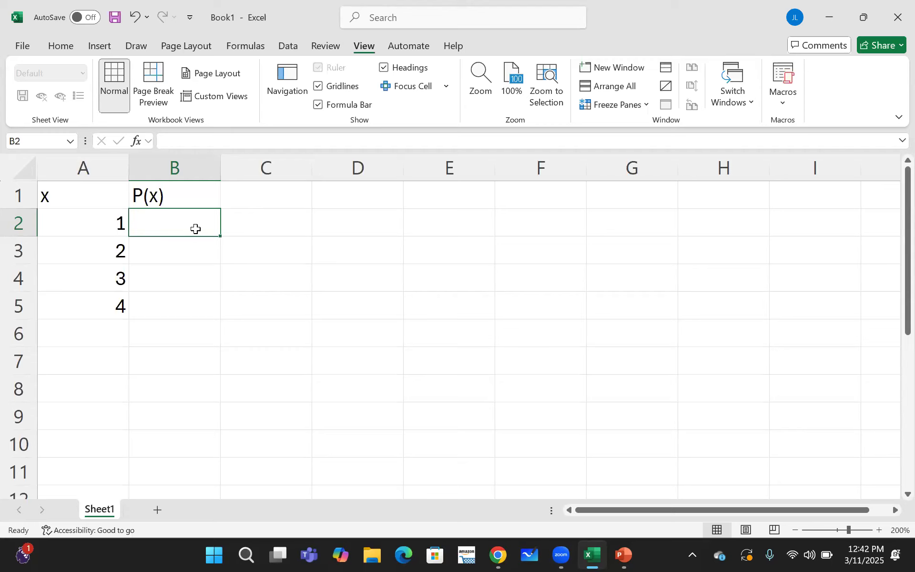
text(1/10)
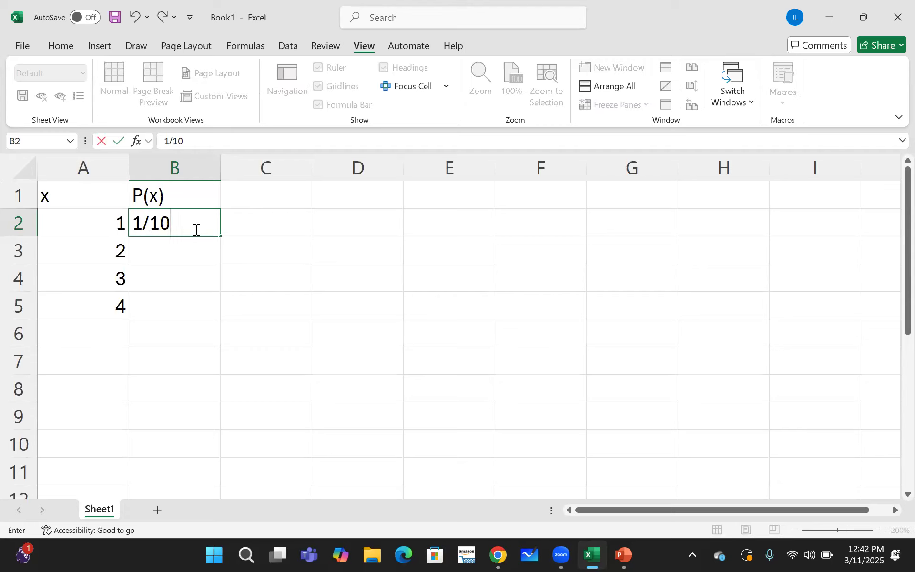
key(Return)
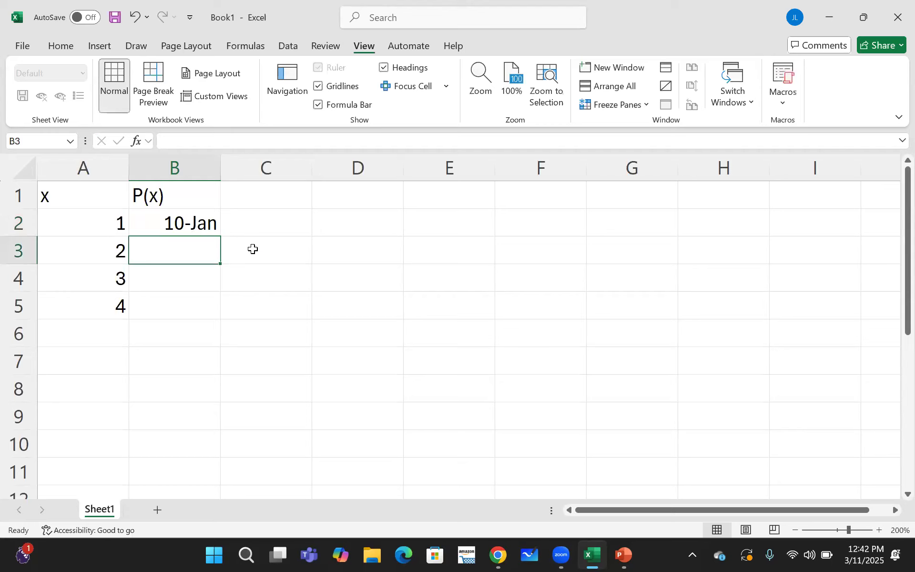
click(203, 225)
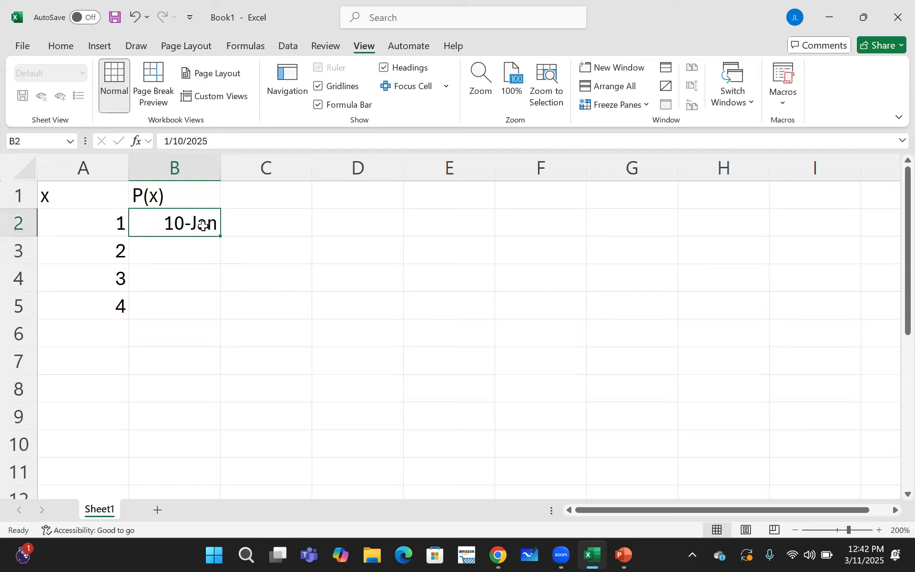
key(BackSpace)
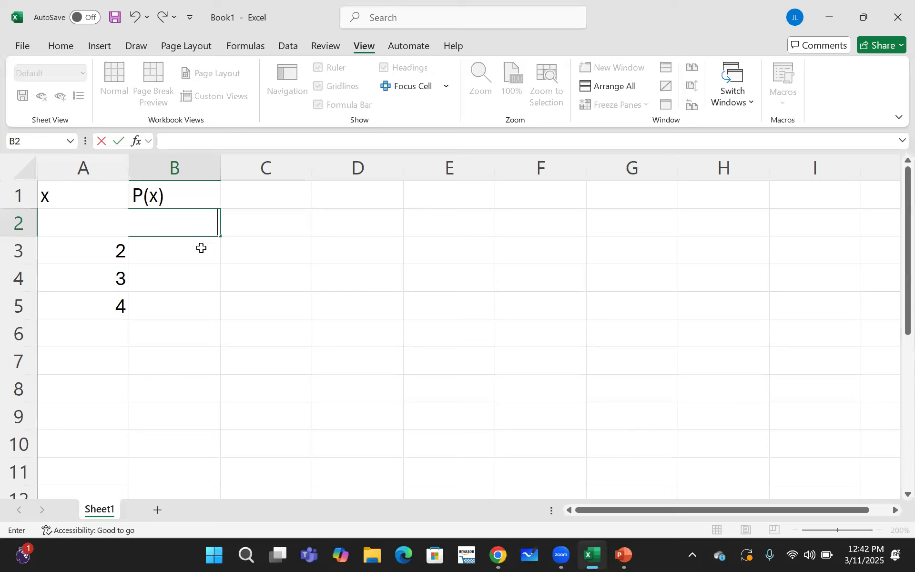
key(Return)
- Apply the Fraction number format to the P(x) cells B2 to B5
click(196, 224)
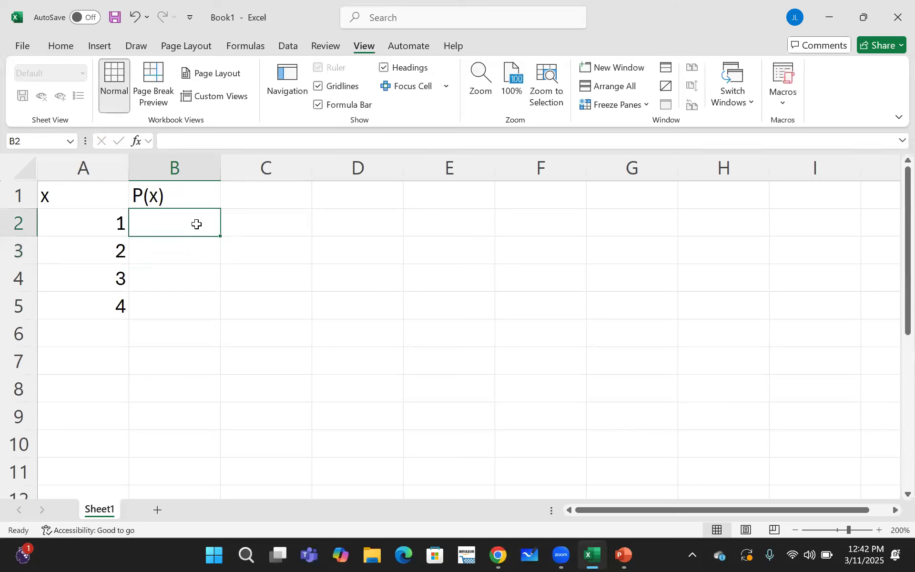
drag(196, 224, 198, 310)
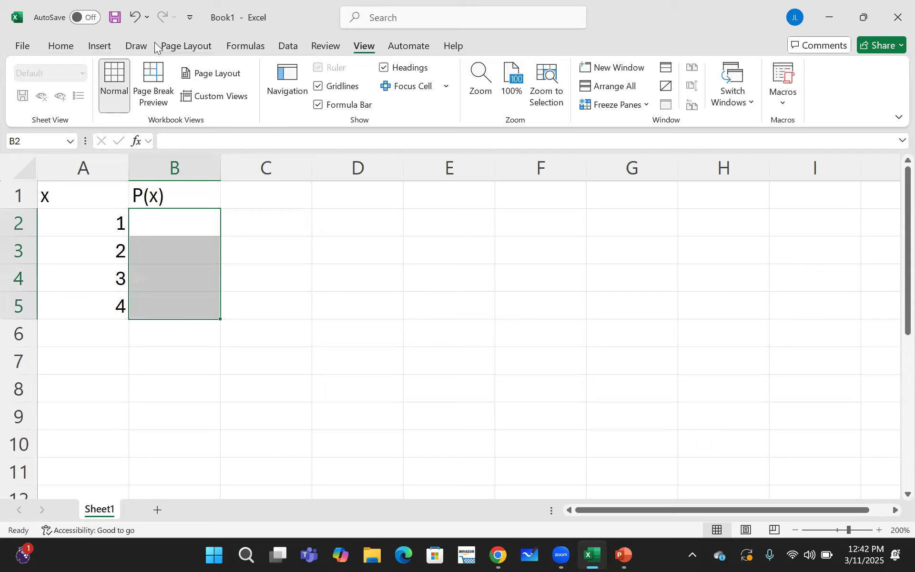
click(71, 45)
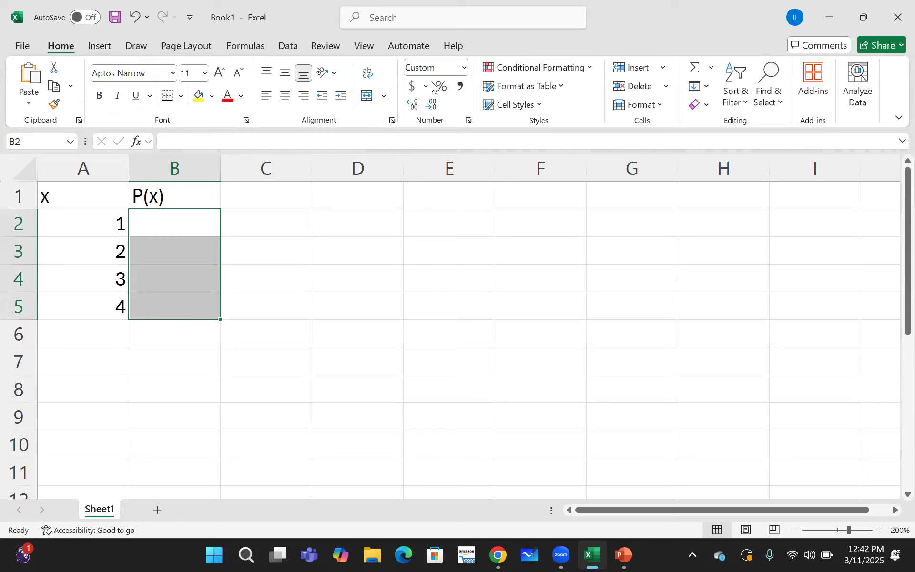
click(464, 68)
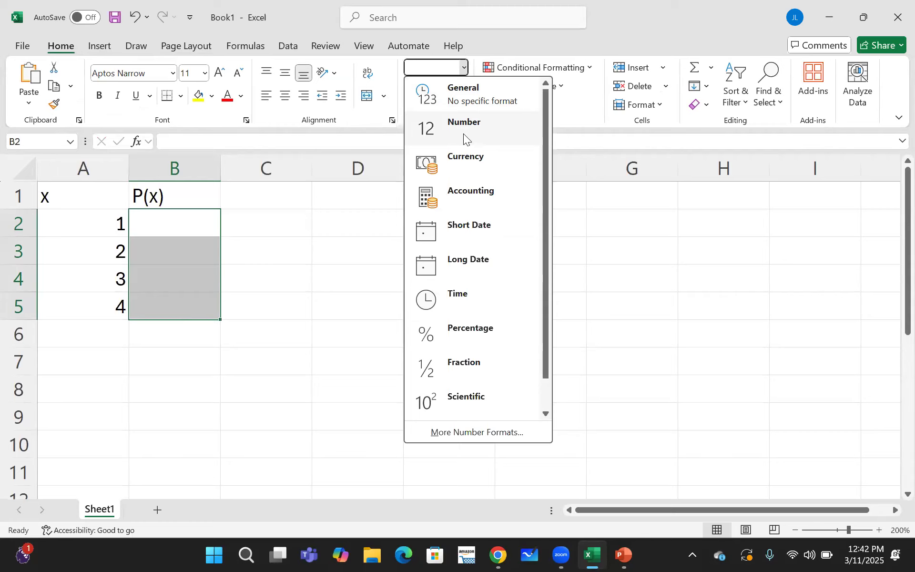
click(481, 370)
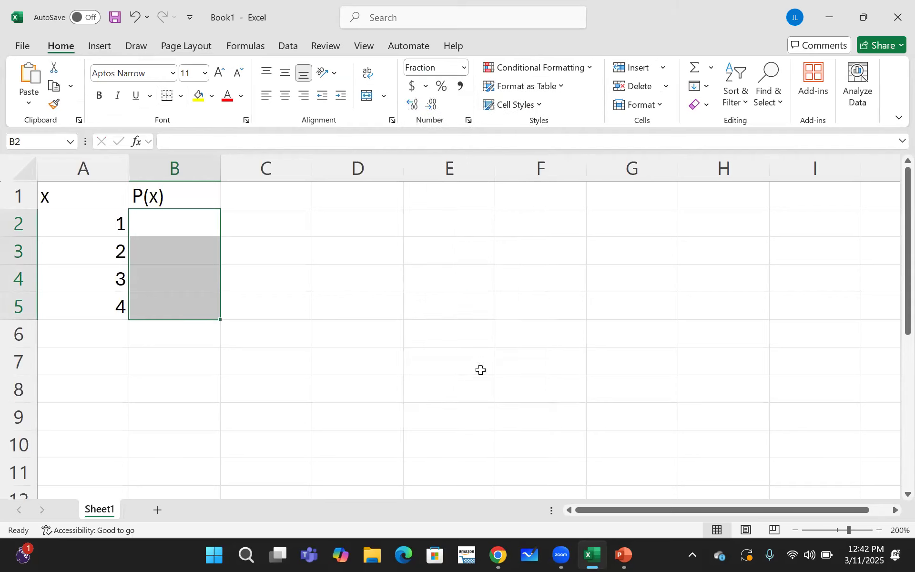
- Try entering 1/10 in B2 and 2/10 in B3 as fractions, and check the value stored in B2
click(200, 225)
text(1/10)
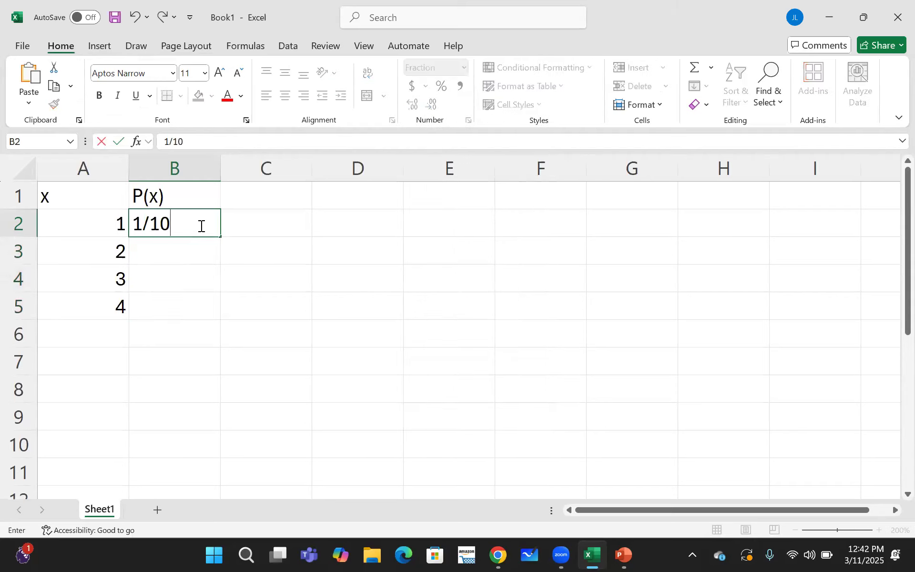
key(Return)
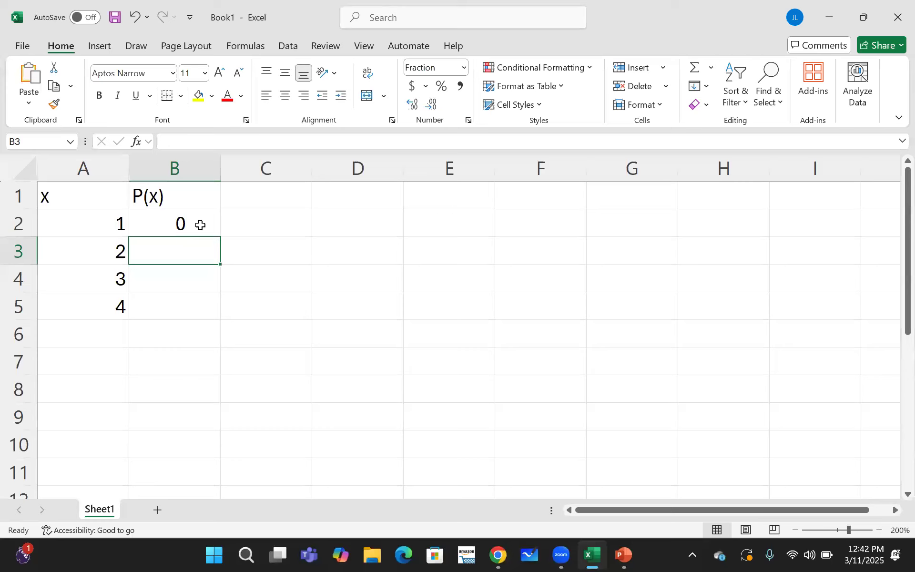
text(2/10)
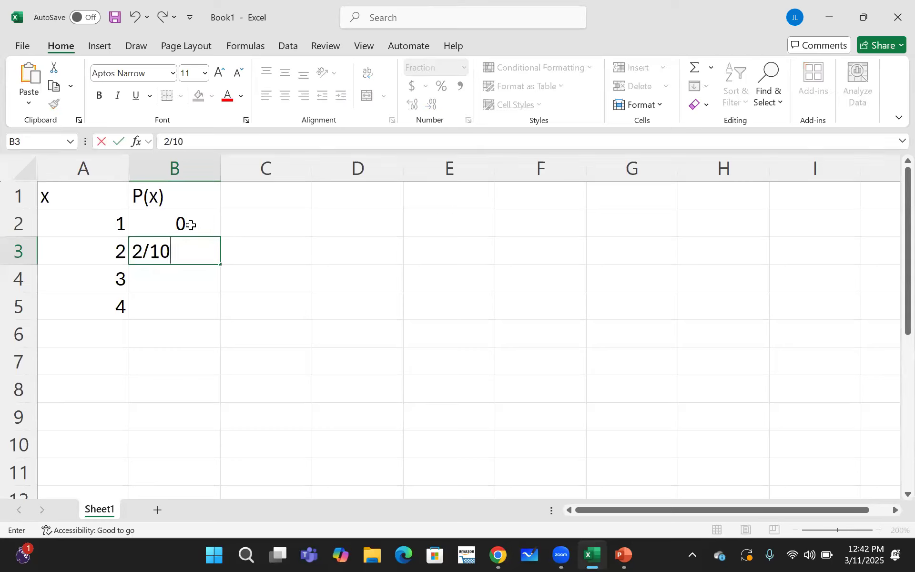
key(Return)
click(197, 225)
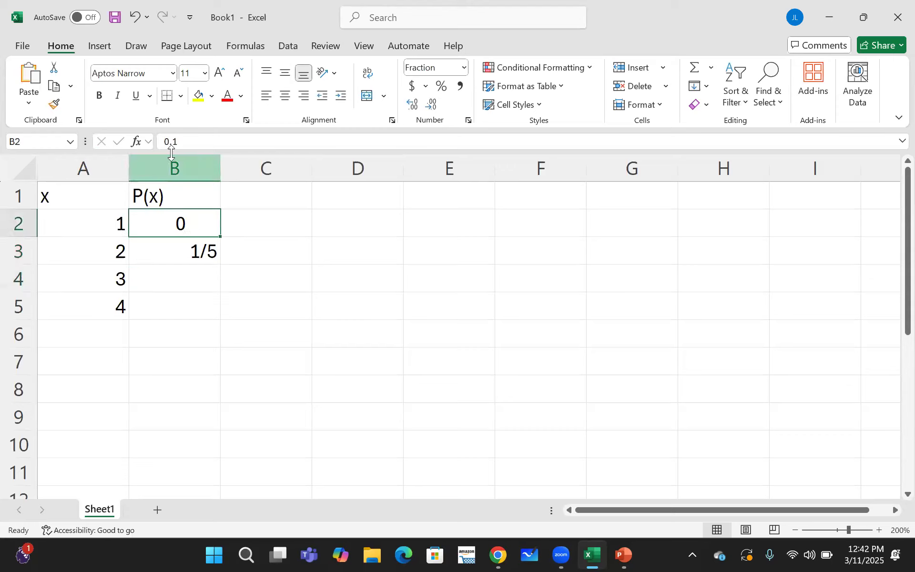
drag(184, 143, 160, 135)
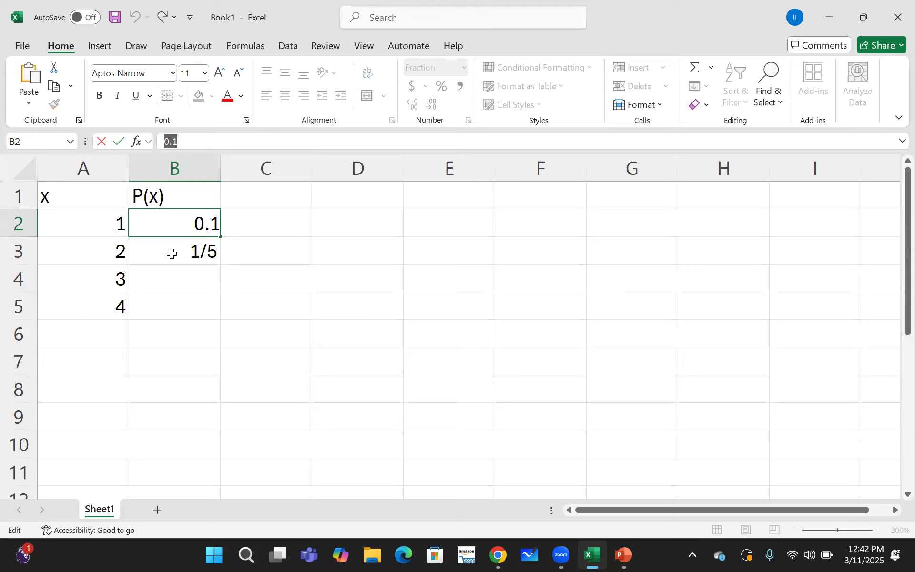
key(Return)
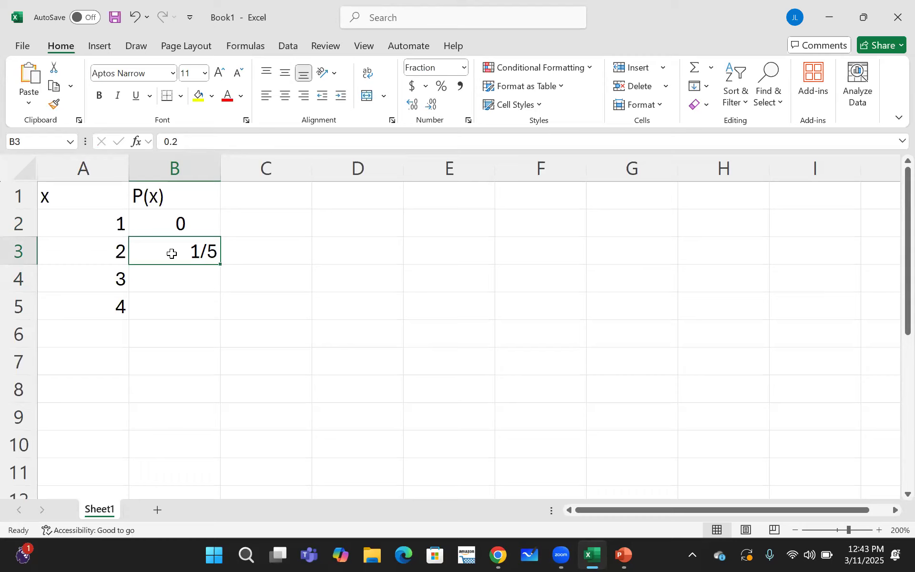
- Clear the probability entries from cells B3 and B2
key(BackSpace)
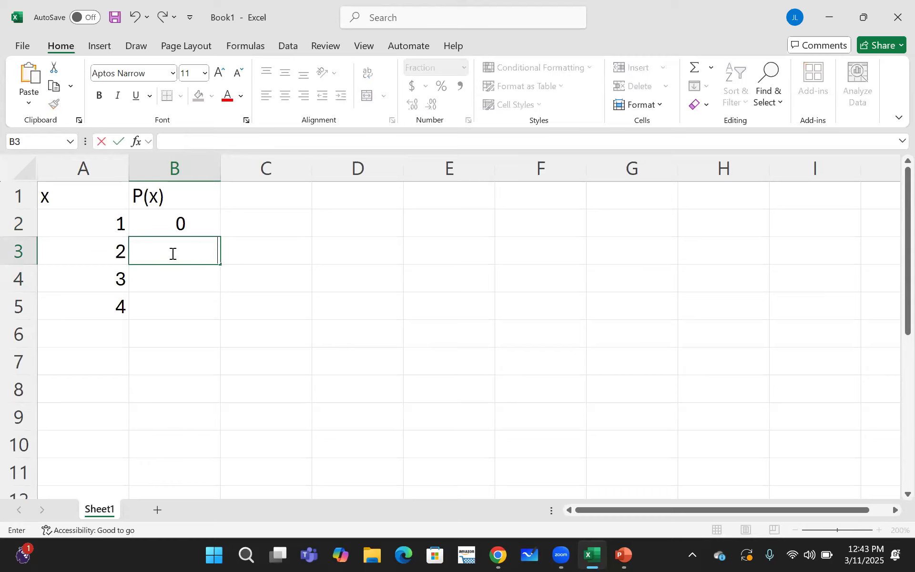
key(Up)
key(BackSpace)
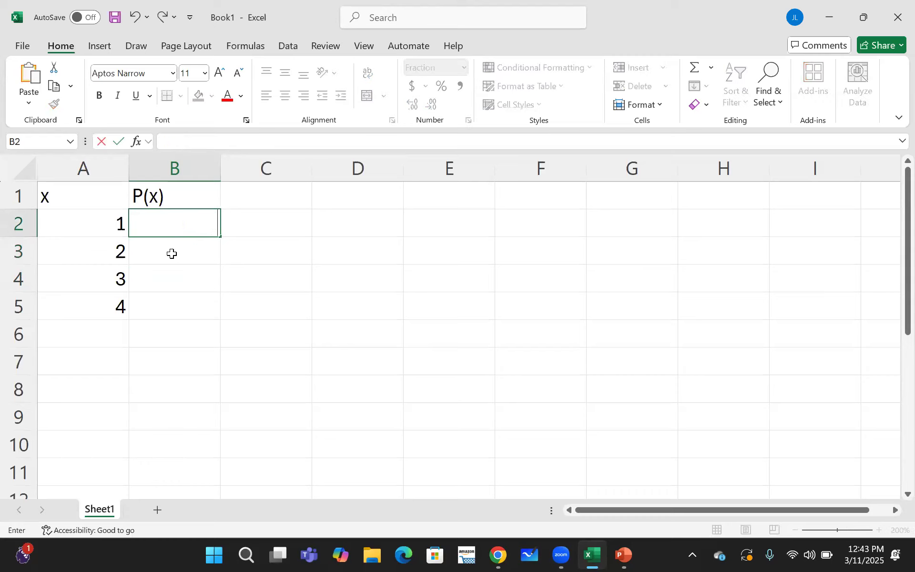
key(Up)
- Apply the Number format to the P(x) cells B2 to B5
drag(172, 227, 184, 298)
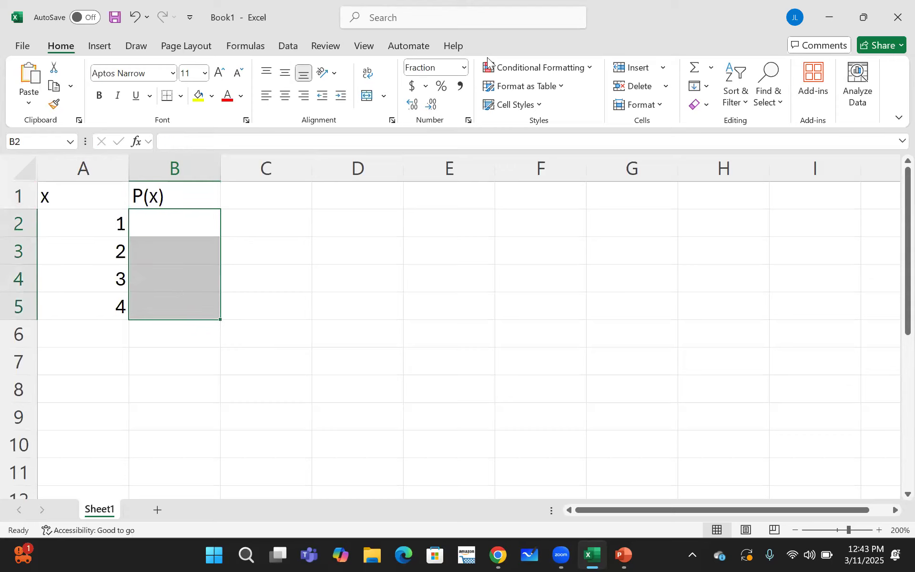
click(464, 68)
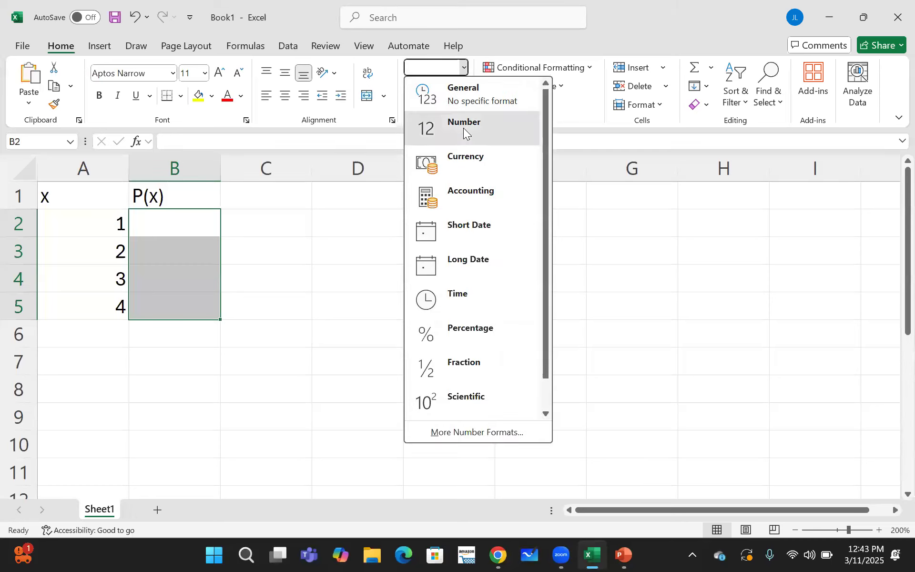
click(463, 128)
- Enter the probabilities 1/10, 2/10, 3/10 and 4/10 in cells B2 to B5
click(191, 228)
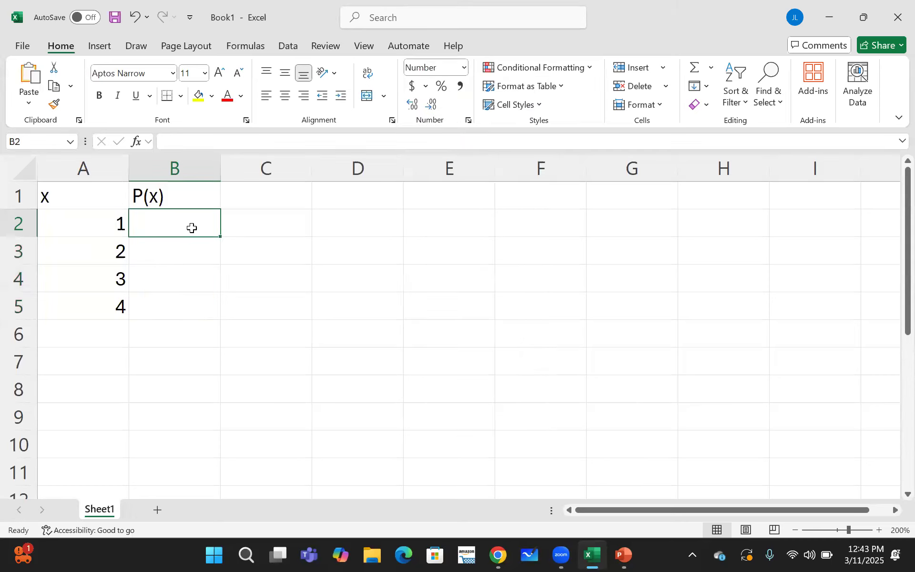
text(1/10)
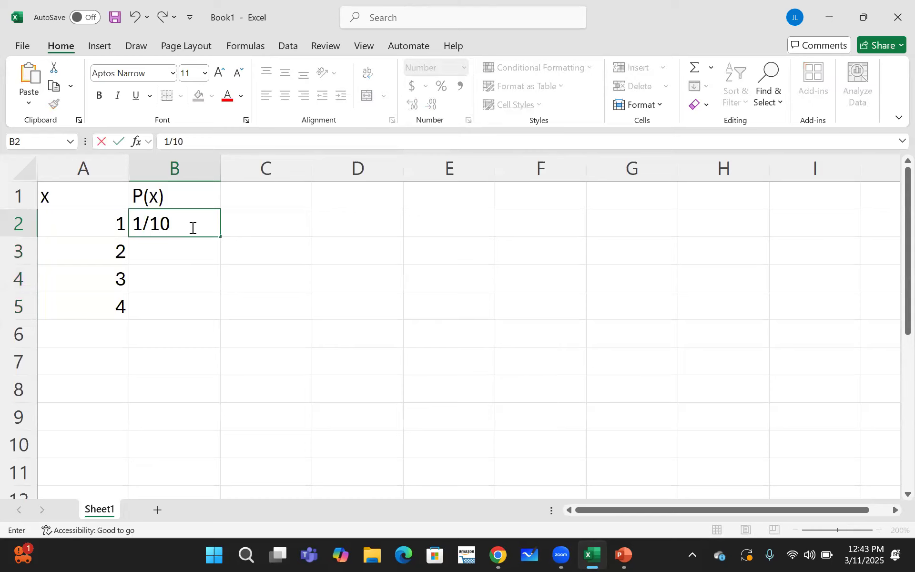
key(Return)
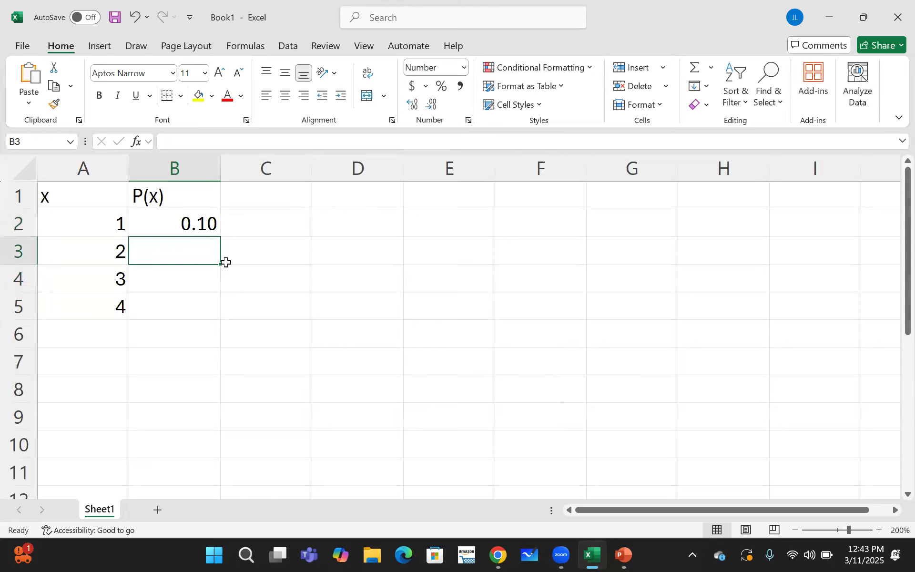
text(2/10)
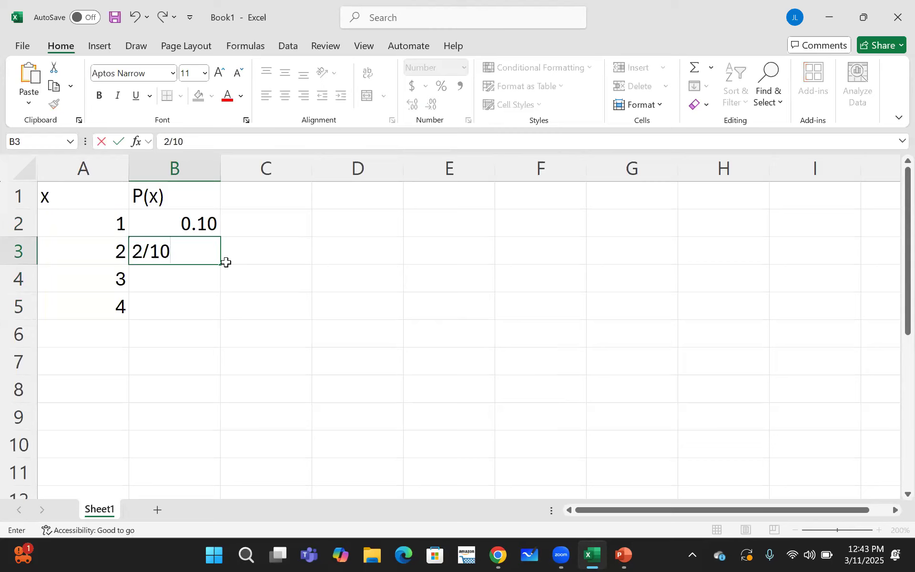
key(Return)
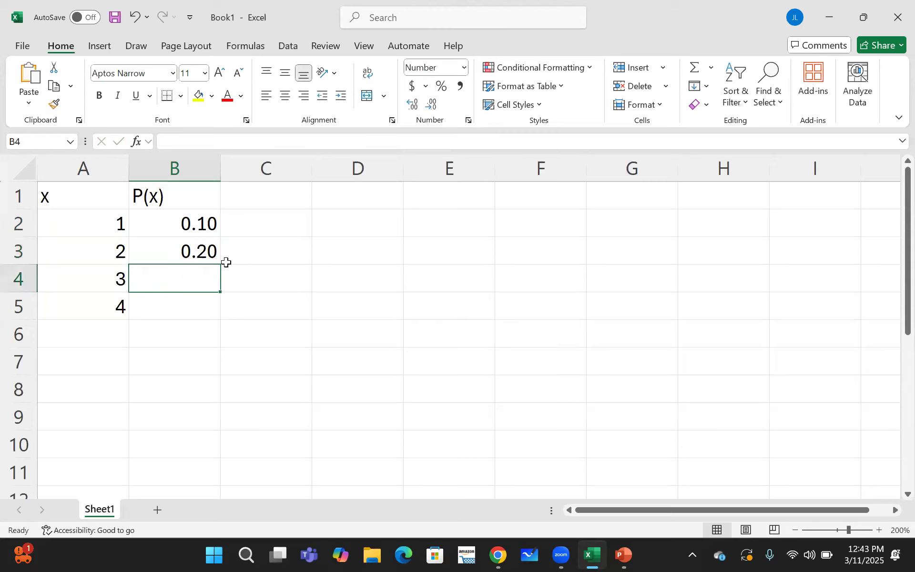
text(3/10)
key(Return)
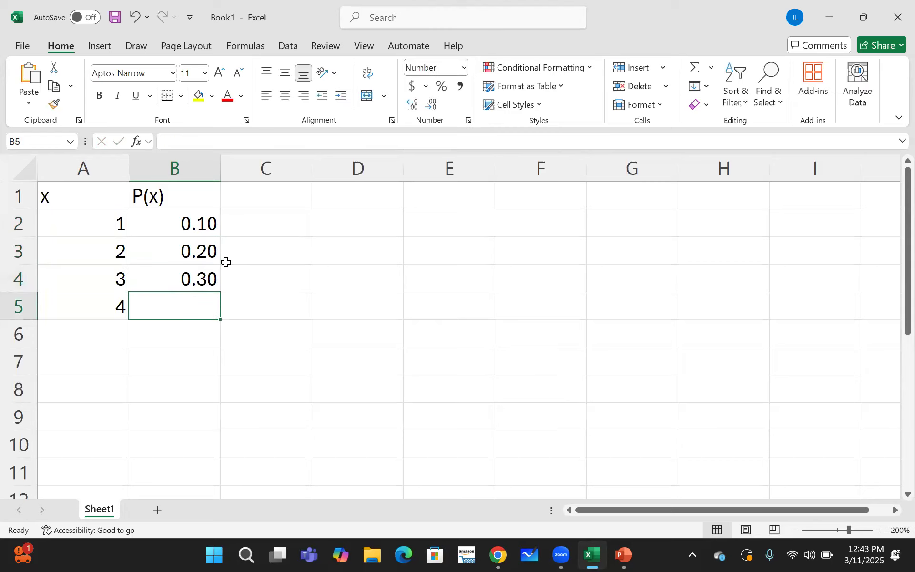
text(4/)
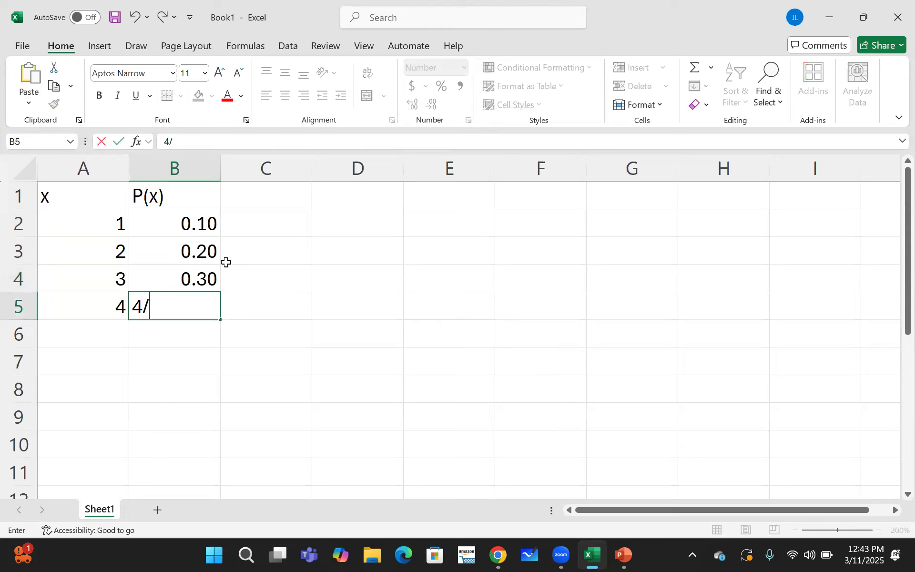
text(10)
key(Return)
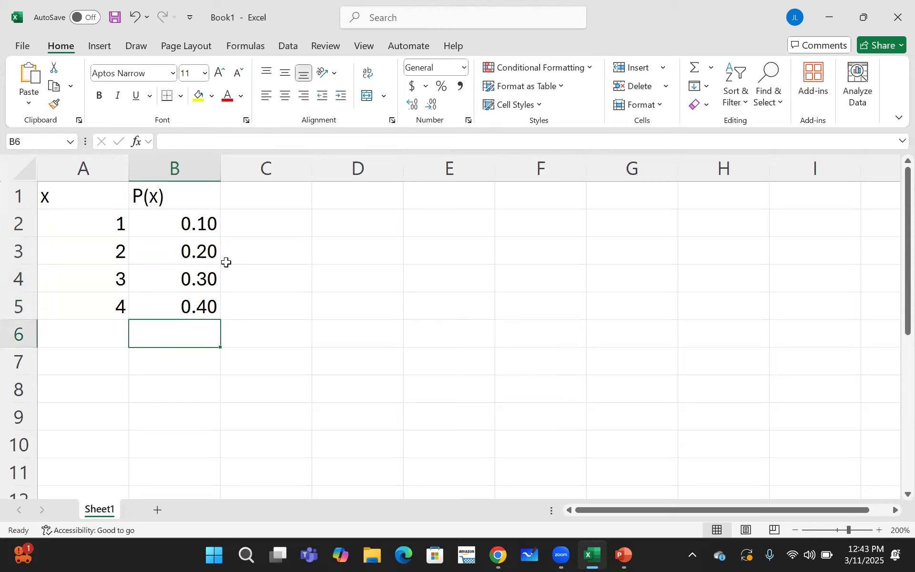
- Label the row below the x values by entering Totals in A6
click(270, 201)
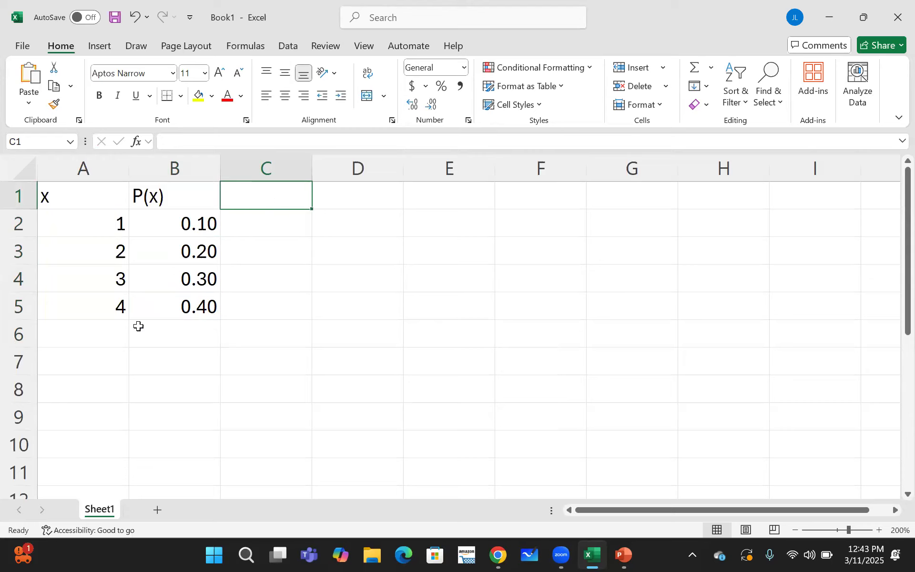
double_click(113, 331)
text(T)
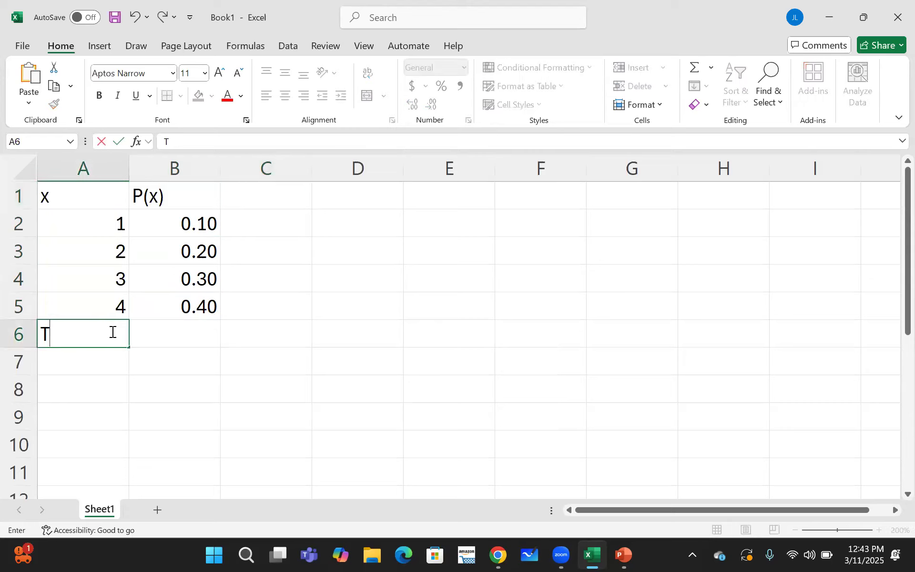
text(otals:)
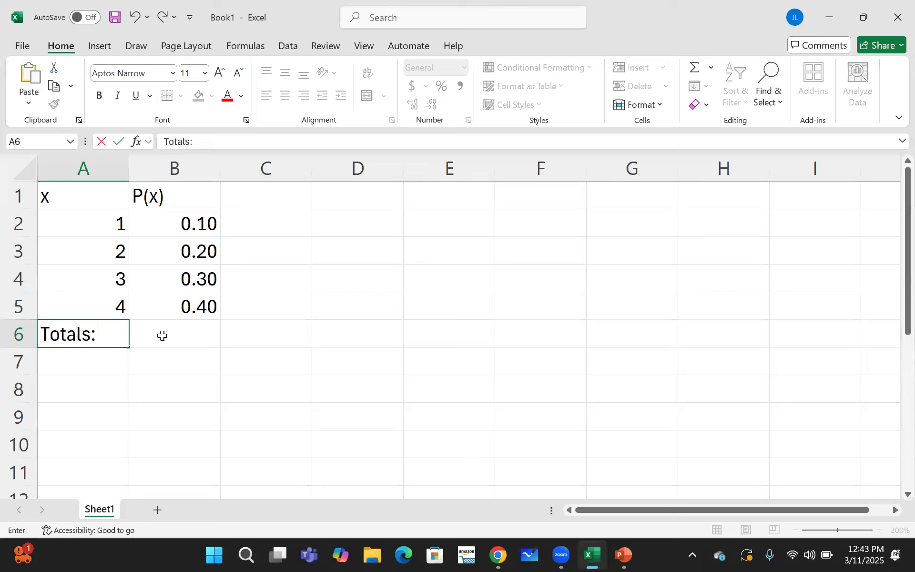
- Finish the label Totals: in A6 and sum the probabilities B2 to B5 in cell B6 with AutoSum
click(163, 335)
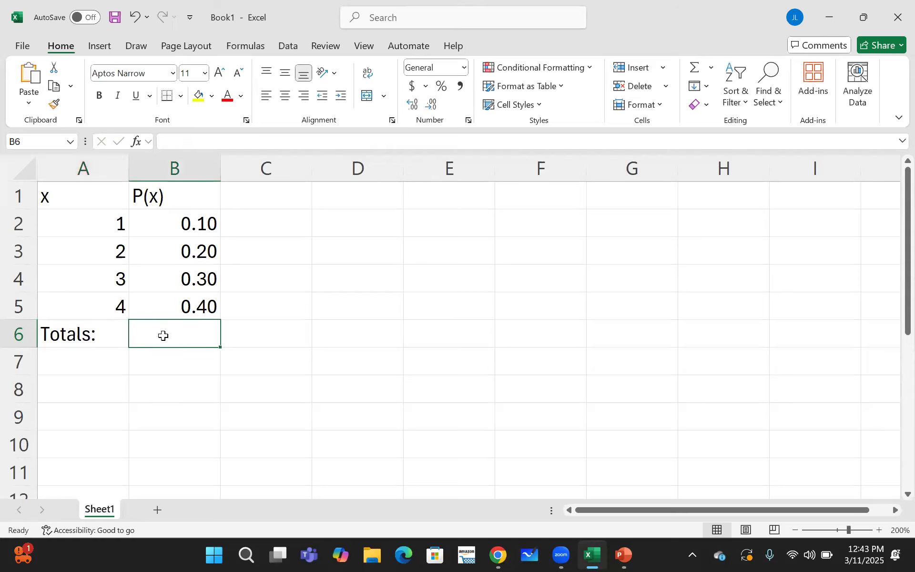
click(244, 45)
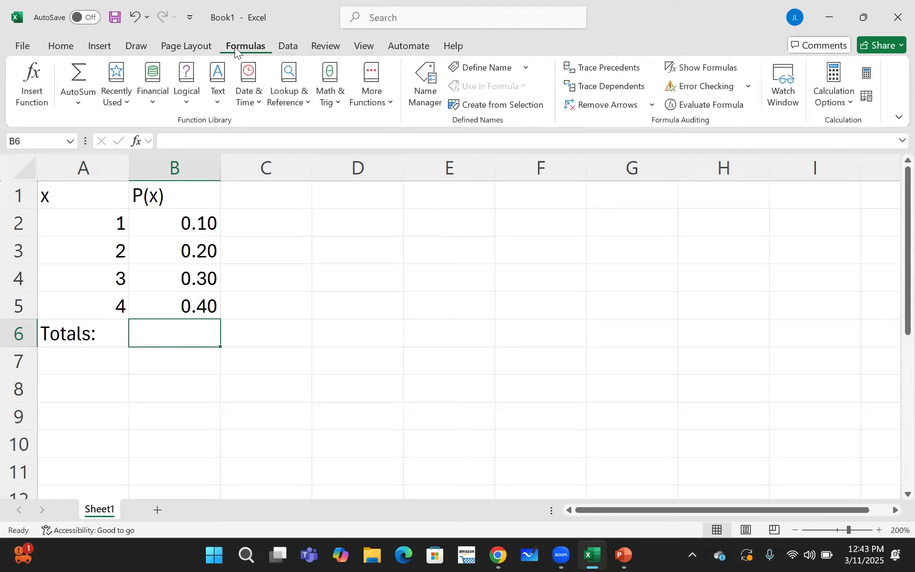
click(79, 79)
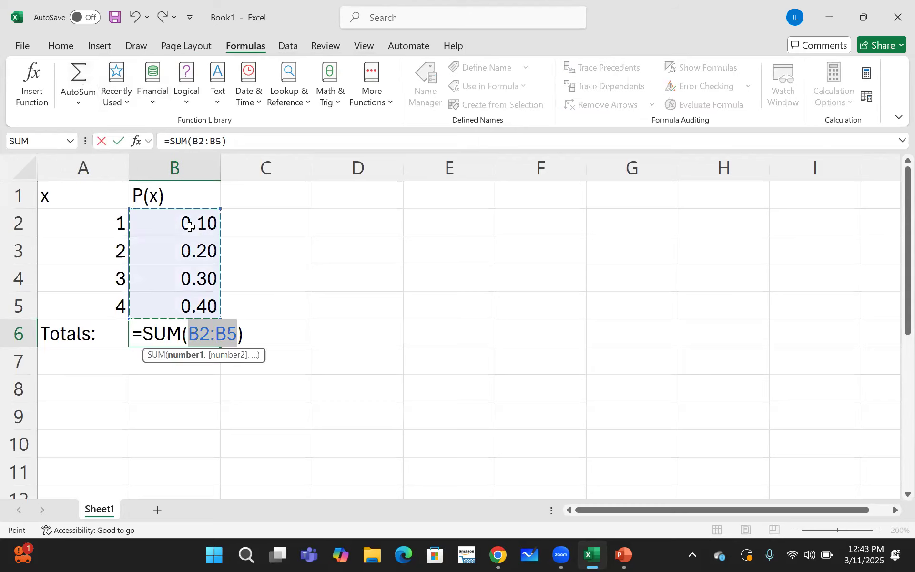
drag(188, 224, 185, 309)
key(Return)
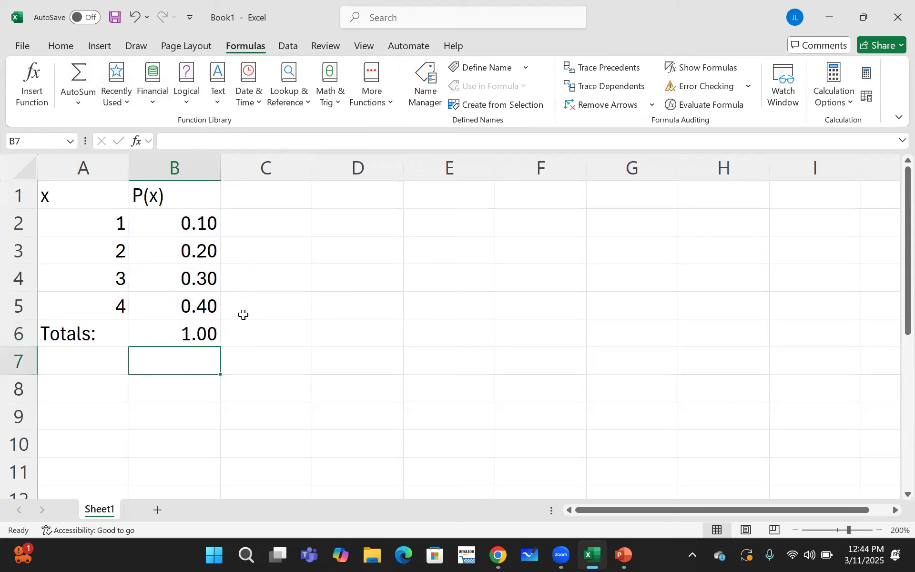
- Enter the column headings x*P(x) in C1 and x^2*P(x) in D1
click(266, 203)
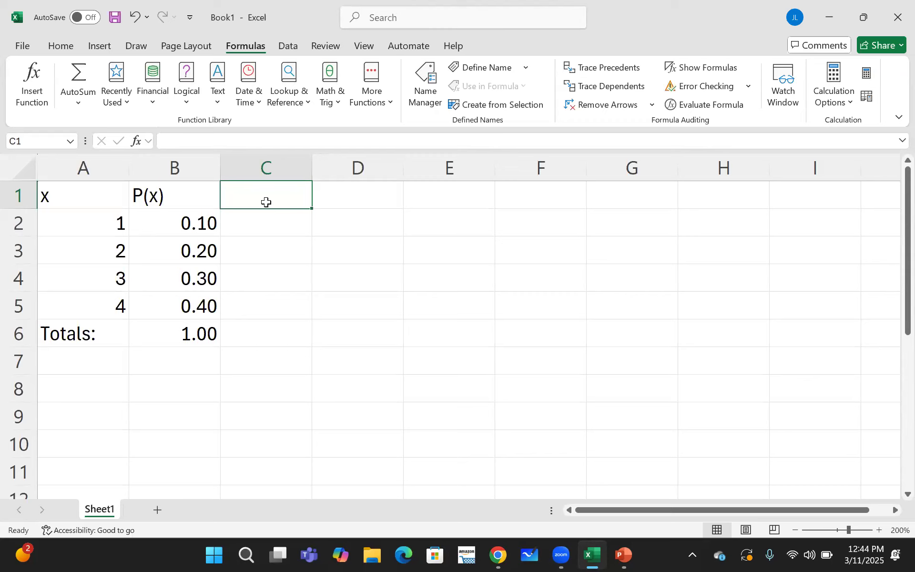
text(x)
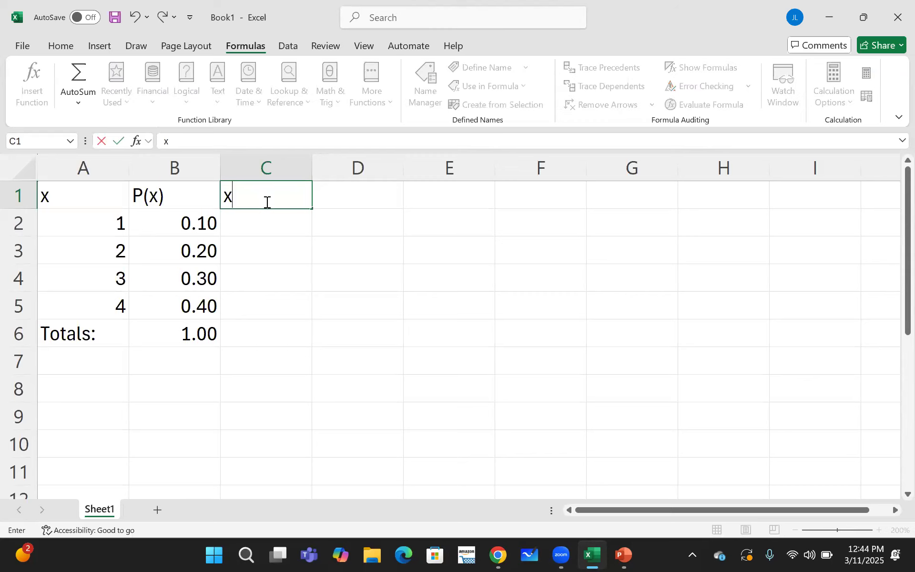
text(*P(x))
click(343, 198)
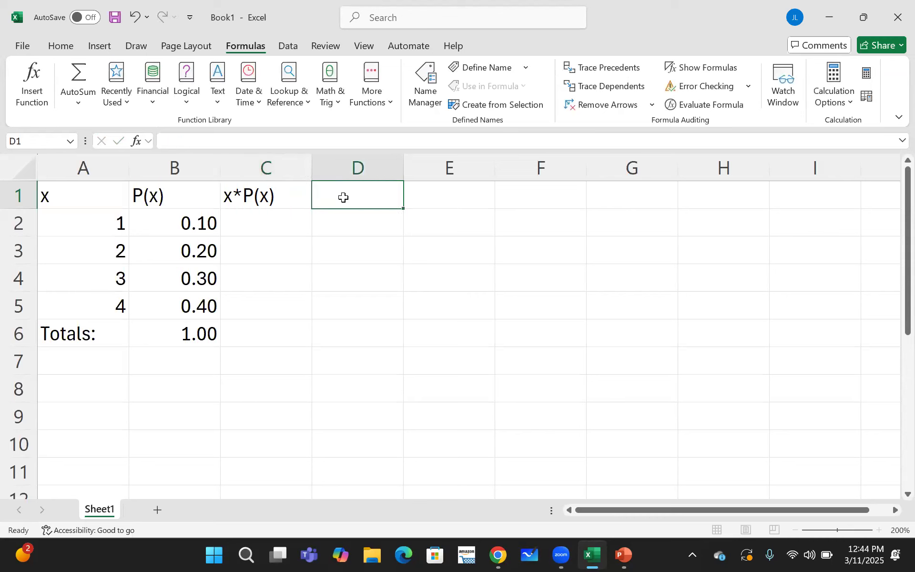
text(x^2)
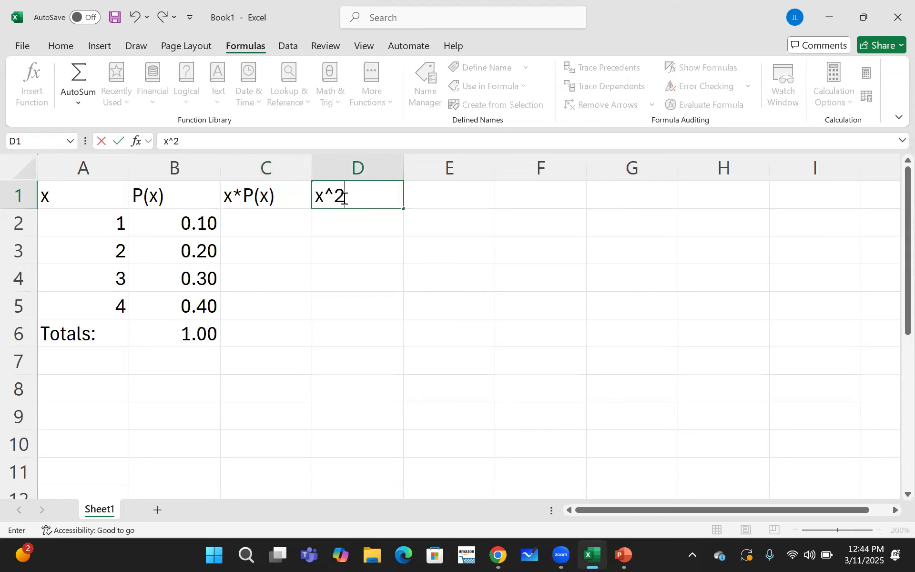
text(*P(x))
- Enter the formula =A2*B2 in cell C2 to multiply x by its probability
click(279, 225)
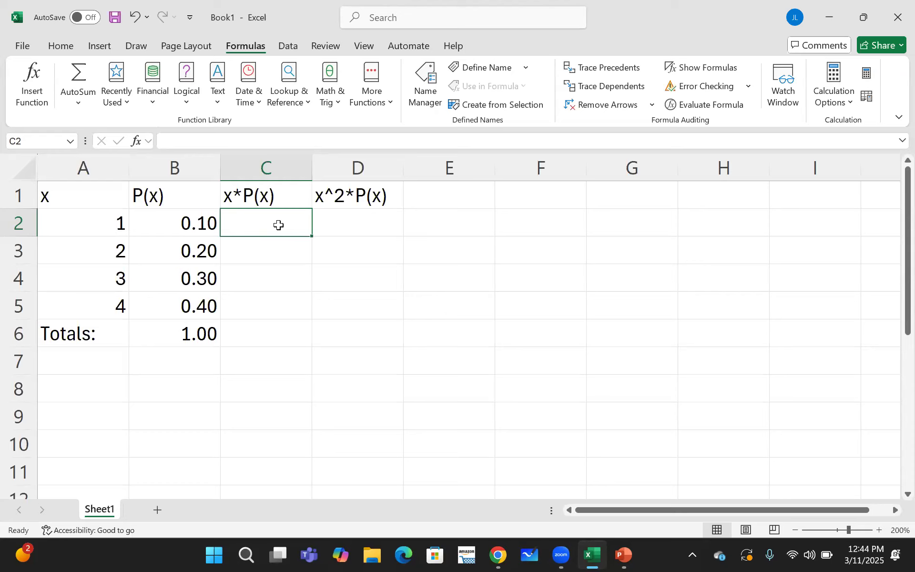
text(=)
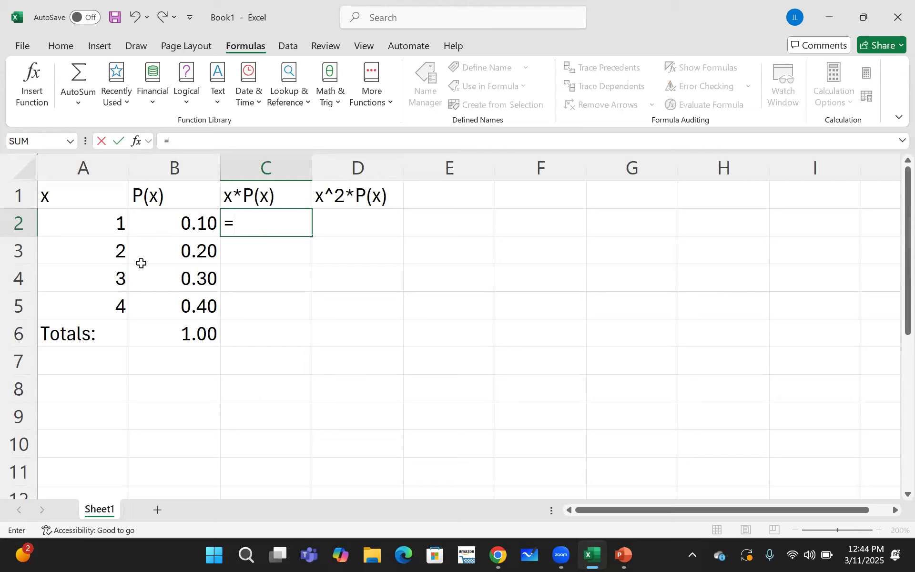
click(102, 223)
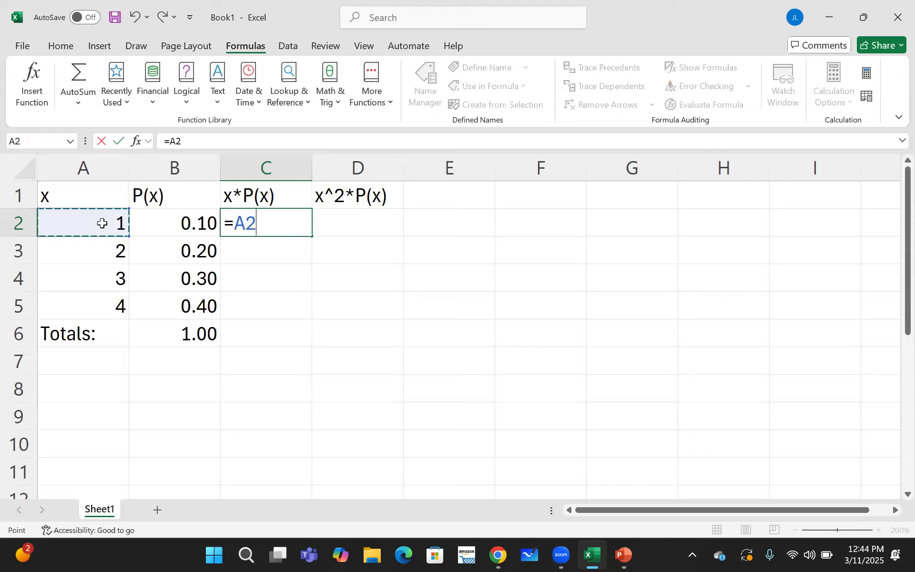
text(*)
click(158, 223)
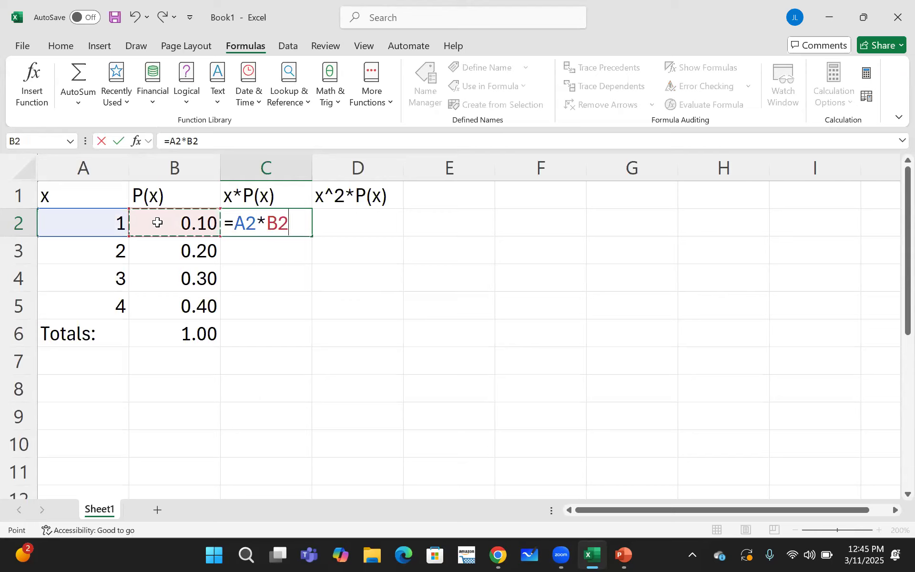
key(Return)
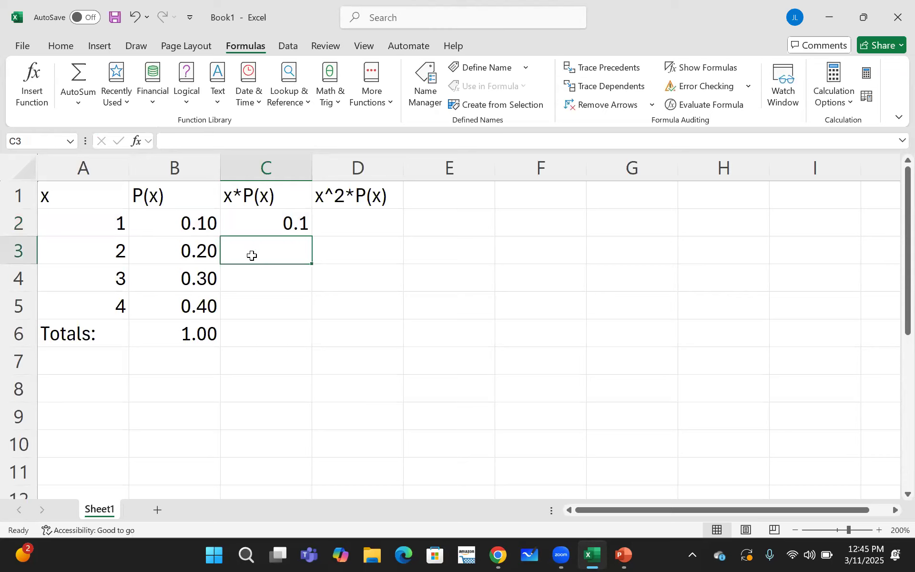
- Enter the formula =A3*B3 in cell C3, and clear the cell again
text(=)
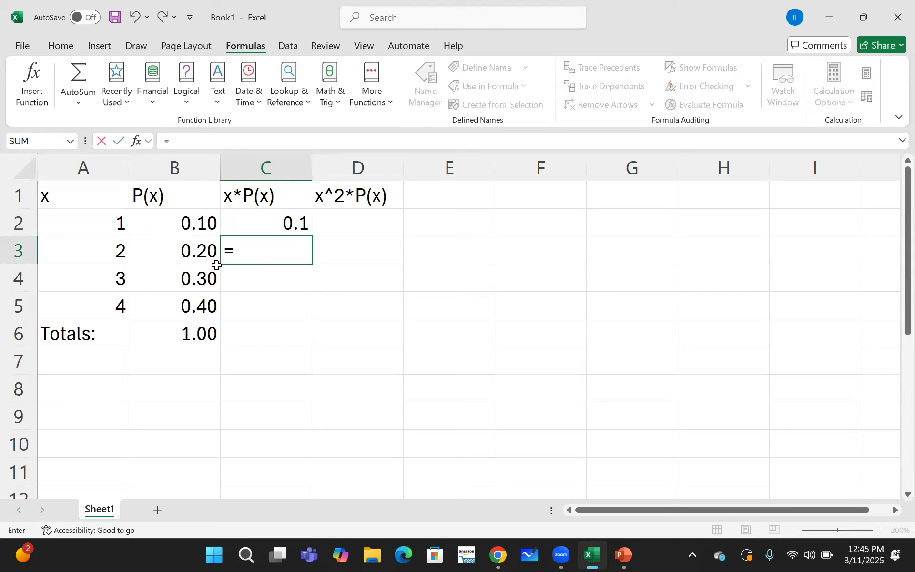
click(115, 251)
text(*)
click(174, 252)
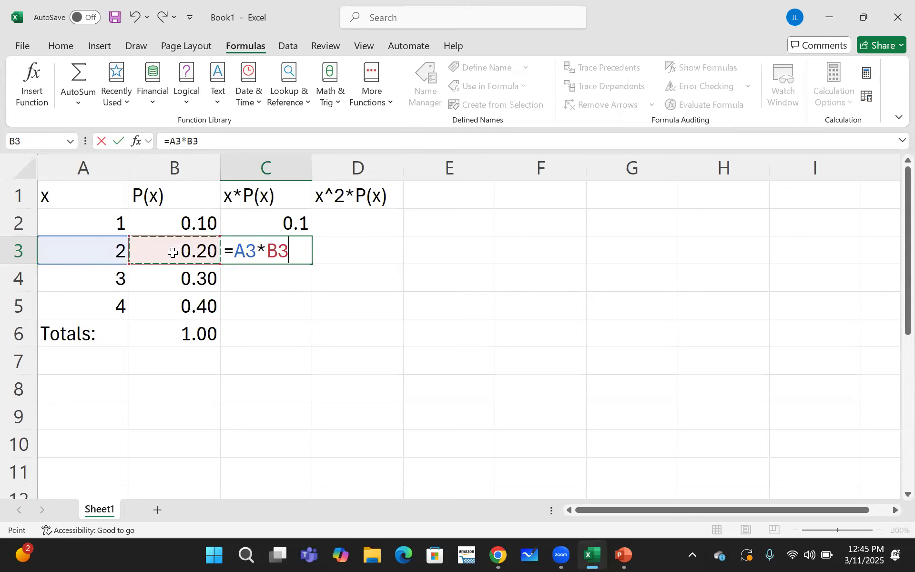
key(Return)
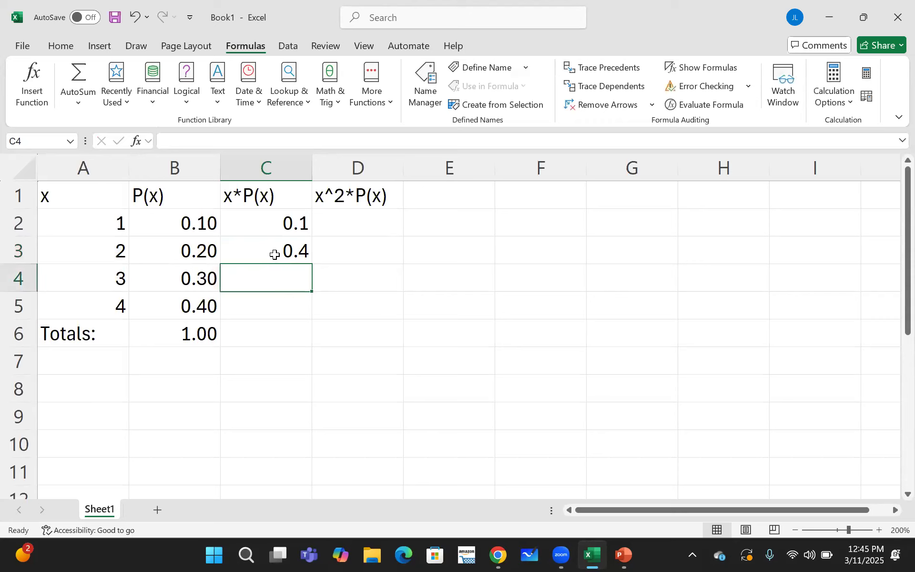
click(275, 253)
double_click(276, 250)
key(BackSpace)
key(BackSpace)
key(BackSpace)
key(BackSpace)
key(BackSpace)
key(BackSpace)
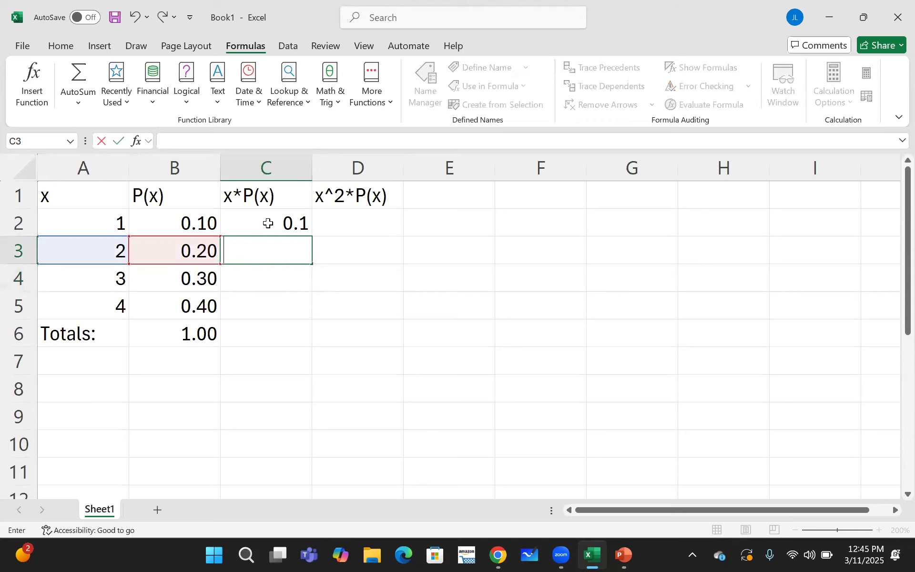
- Fill the x*P(x) formula from C2 down to C5 and check the copied formulas in C3, C4 and C5
click(268, 223)
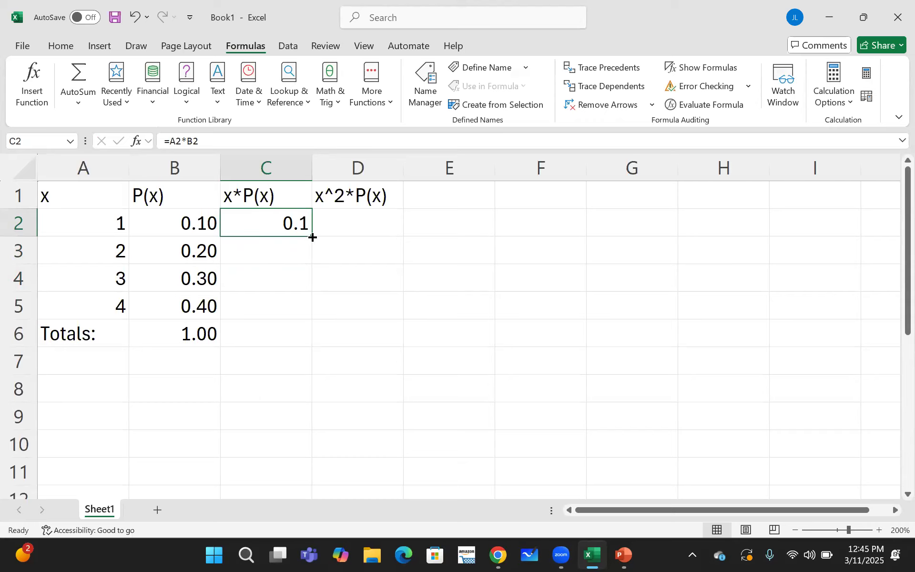
drag(312, 237, 306, 311)
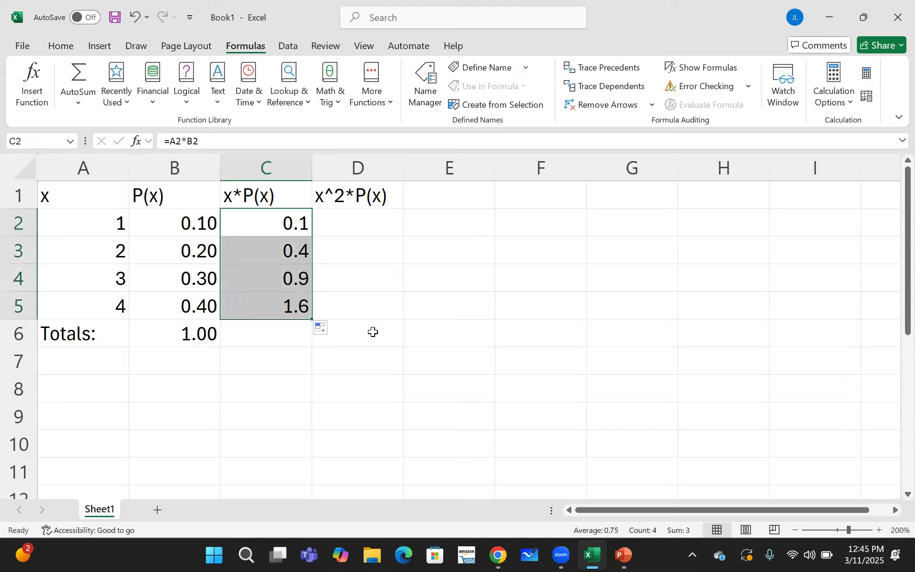
click(269, 256)
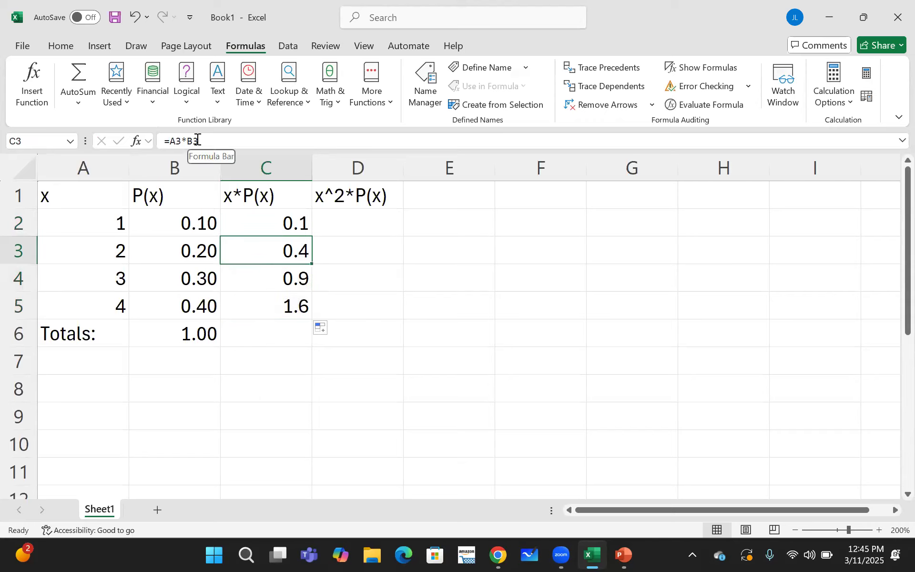
click(262, 284)
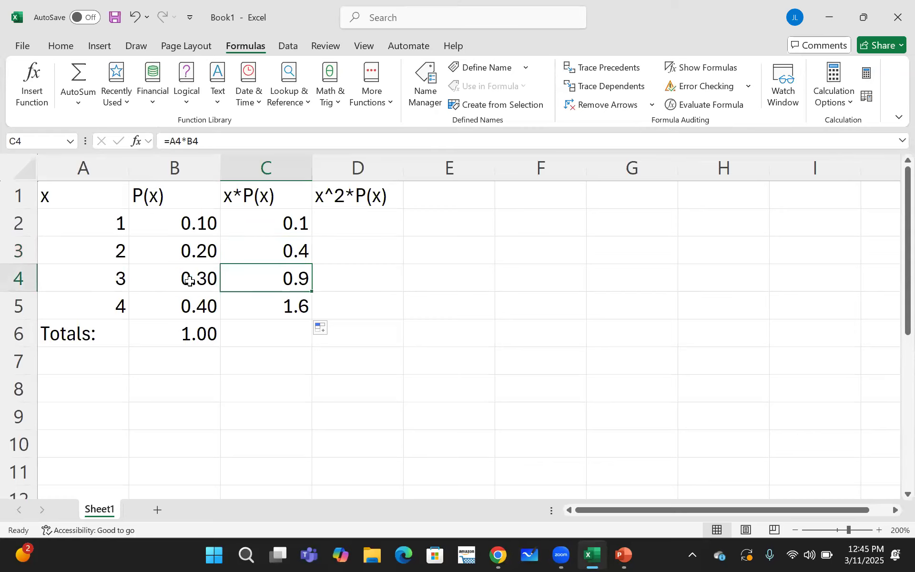
click(250, 313)
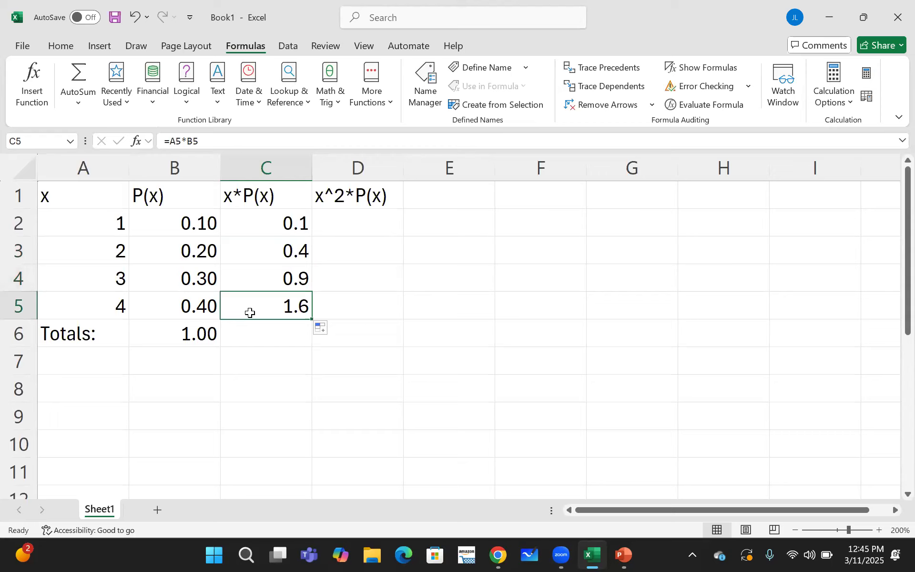
- Enter the formula =A2^2*B2 in cell D2 to multiply x squared by its probability
click(338, 224)
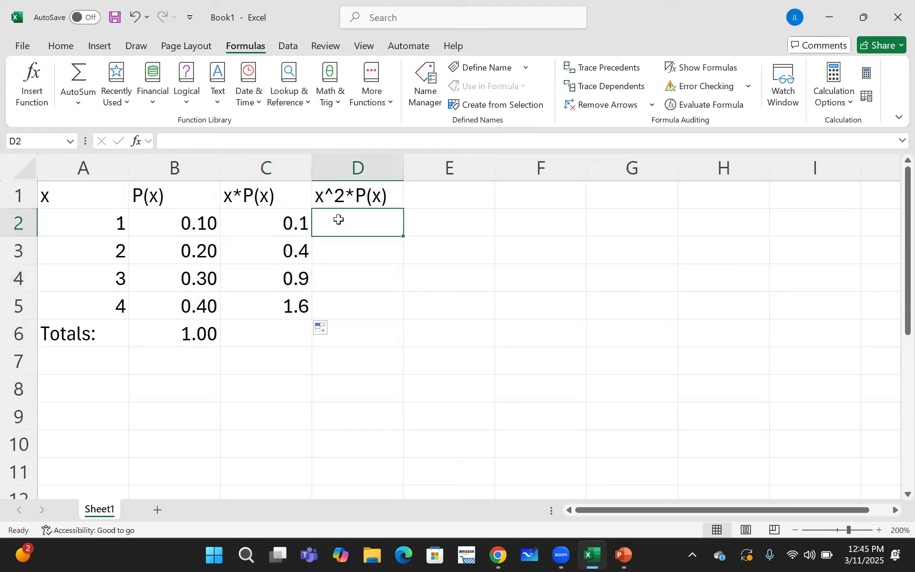
text(=)
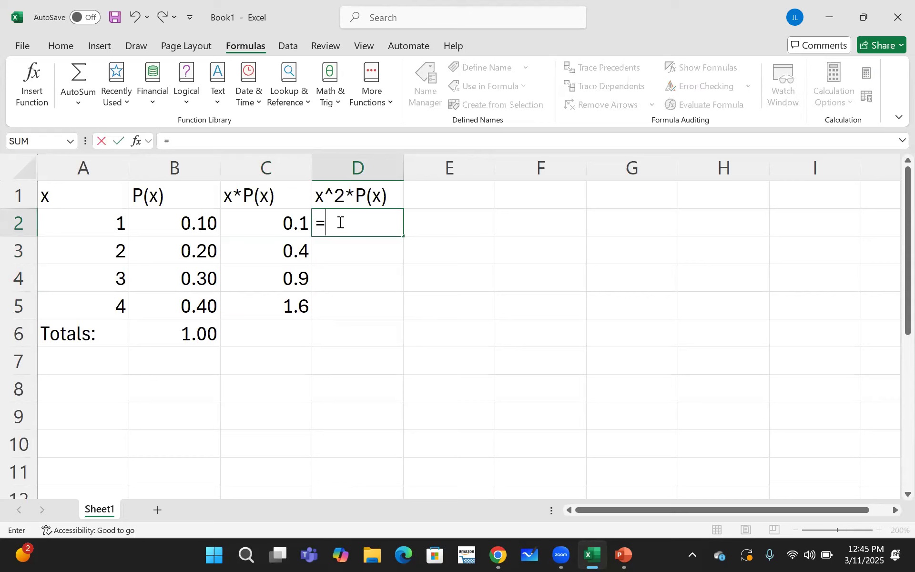
click(105, 224)
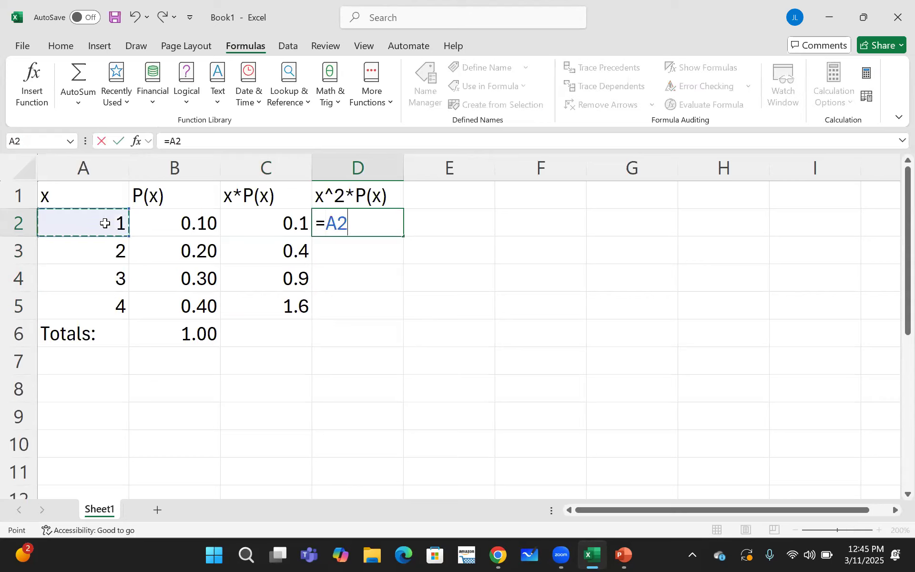
text(^2)
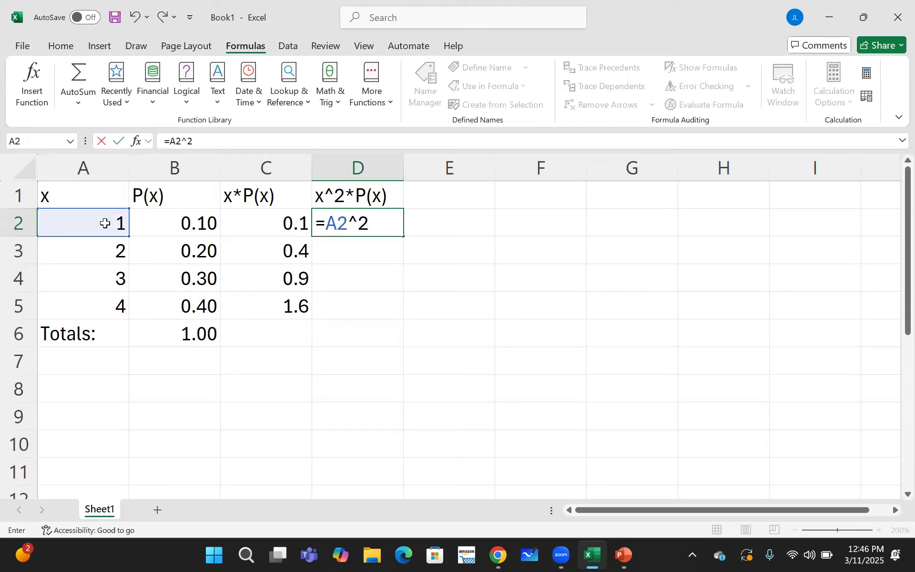
text(*)
click(166, 227)
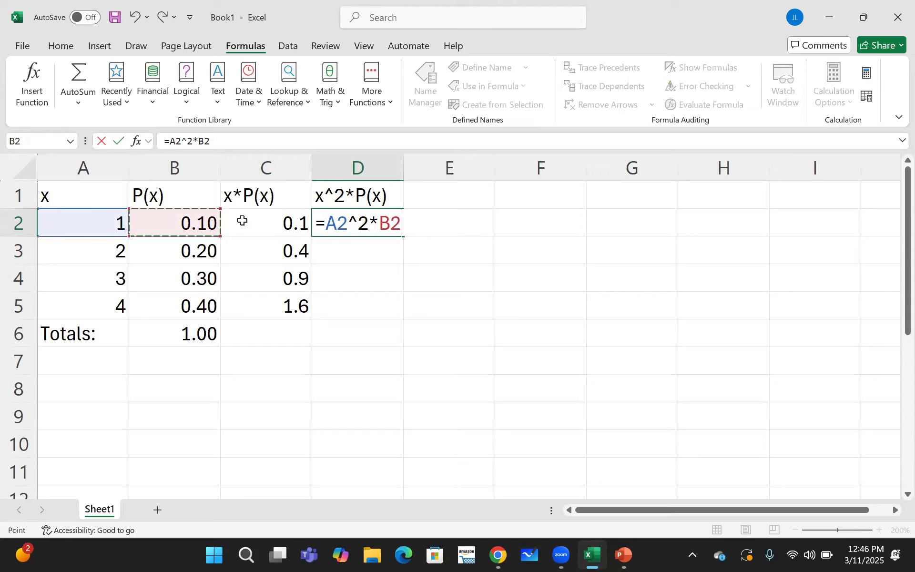
key(Return)
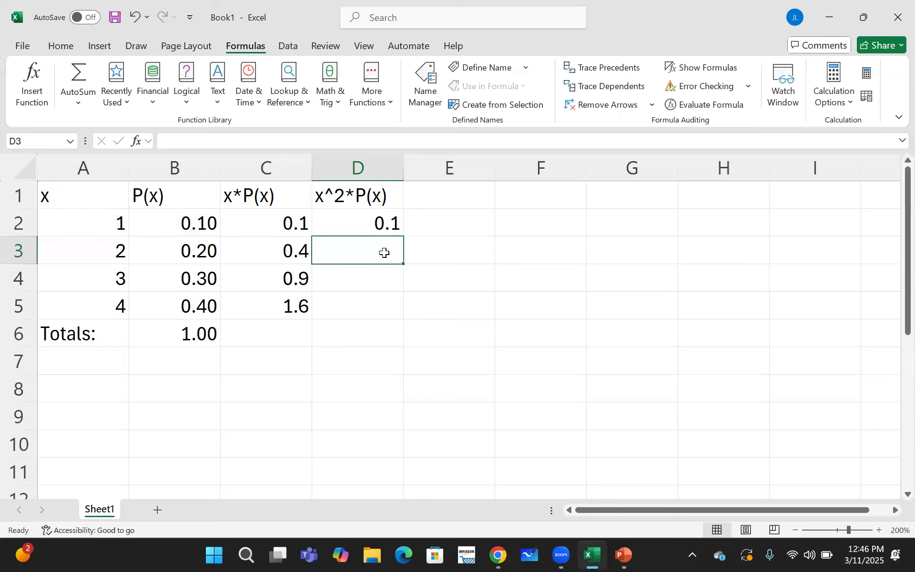
- Enter the formula =A3^2*B3 in cell D3, and clear the cell again
text(=)
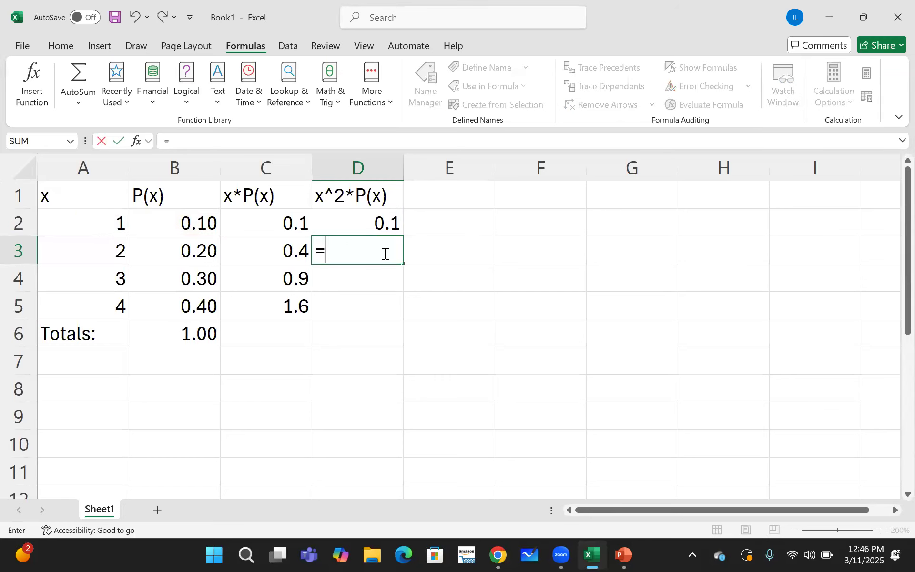
click(110, 247)
text(^2*)
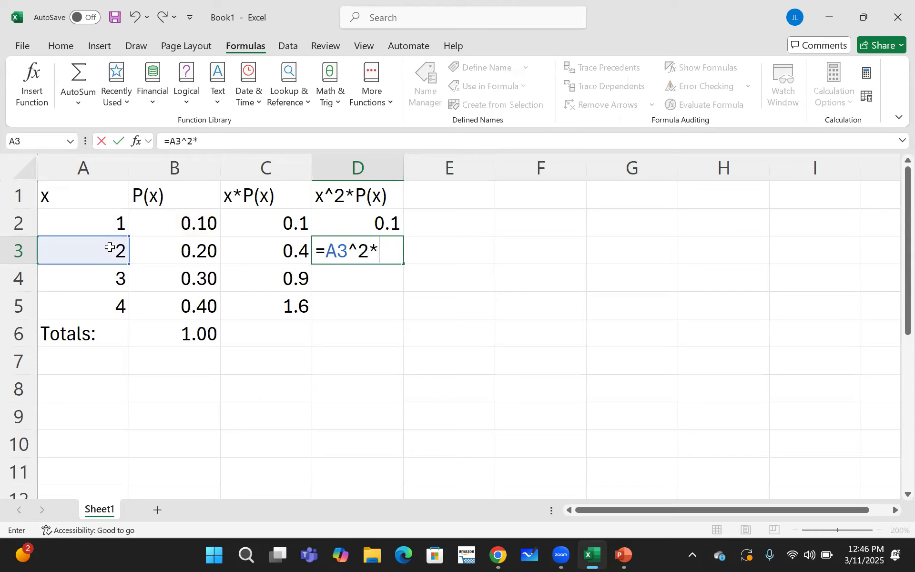
click(163, 251)
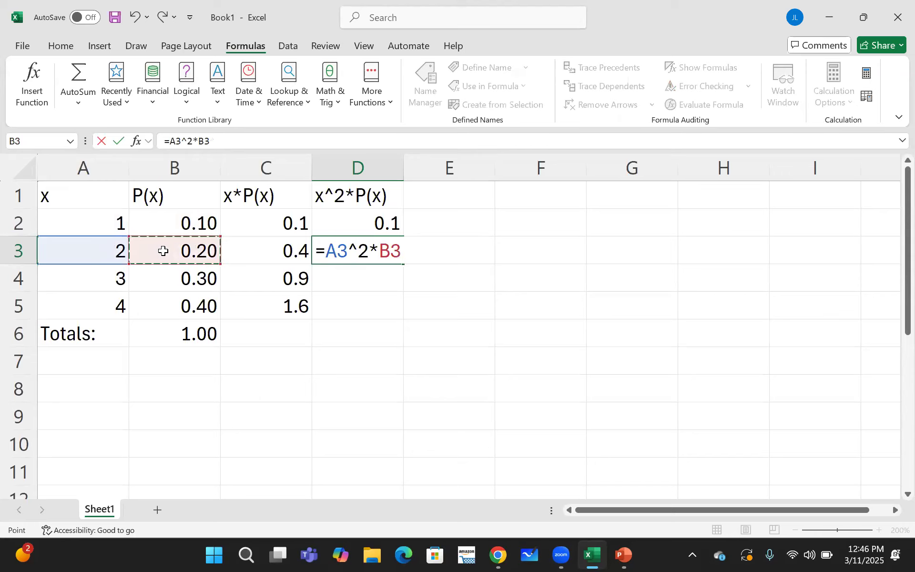
key(Return)
click(348, 253)
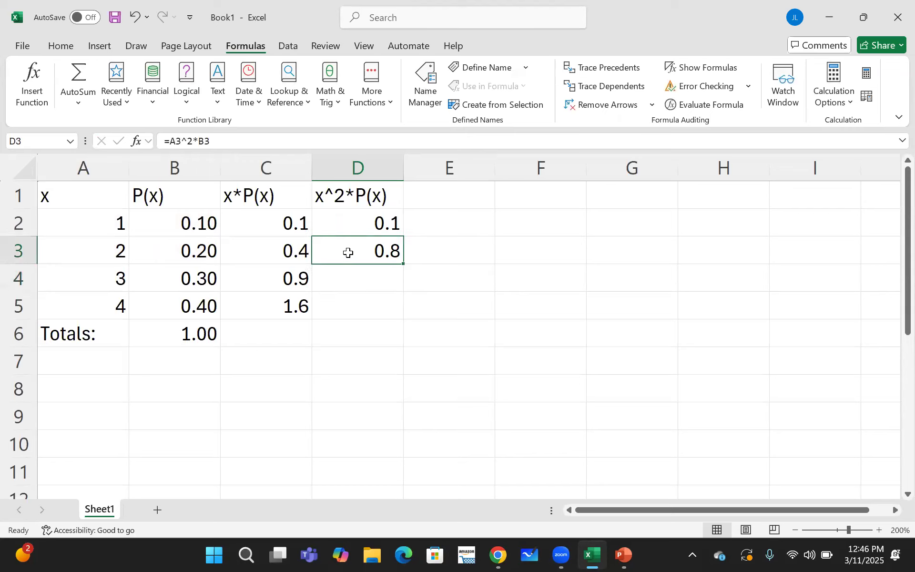
key(BackSpace)
- Fill the x^2*P(x) formula from D2 down to D5
click(356, 224)
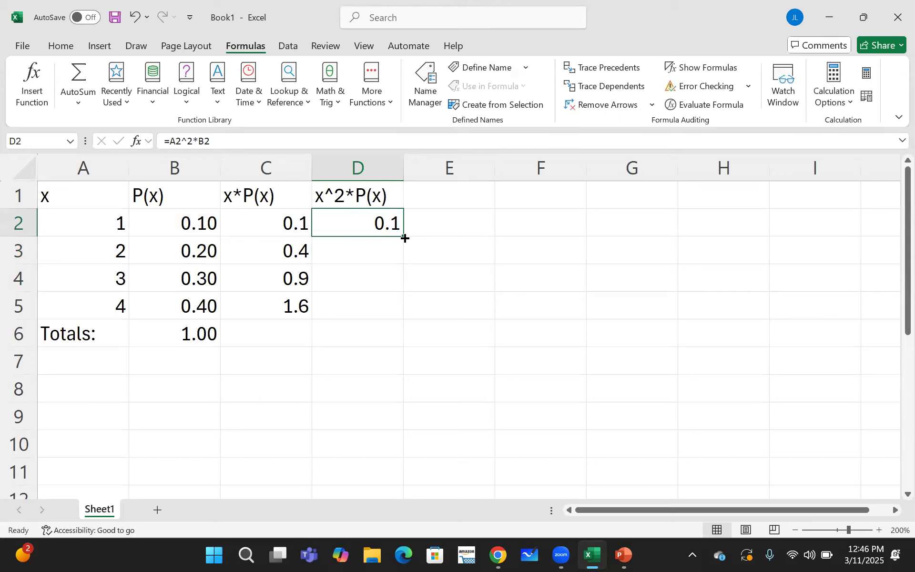
drag(404, 237, 401, 313)
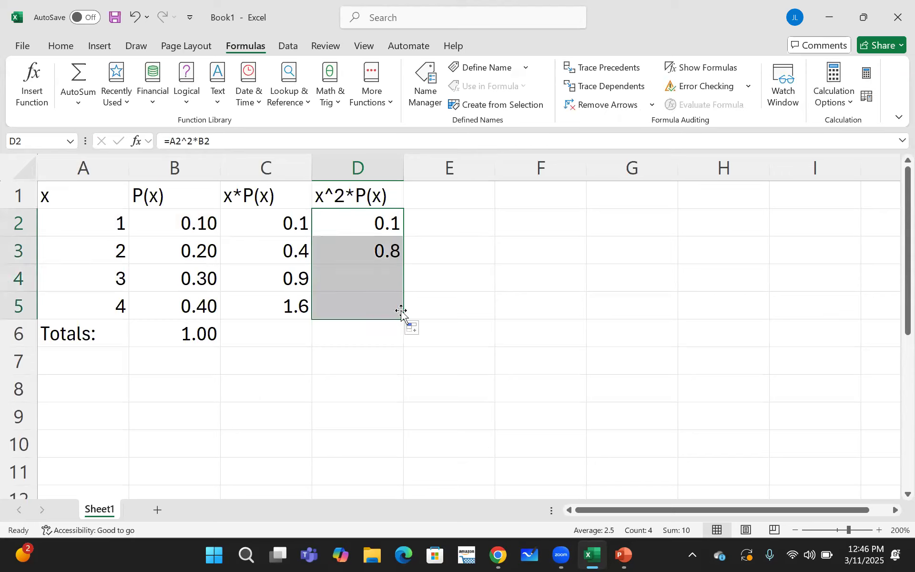
- Total the x*P(x) column in C6 with AutoSum and fill the total formula from B6 across to D6
click(281, 332)
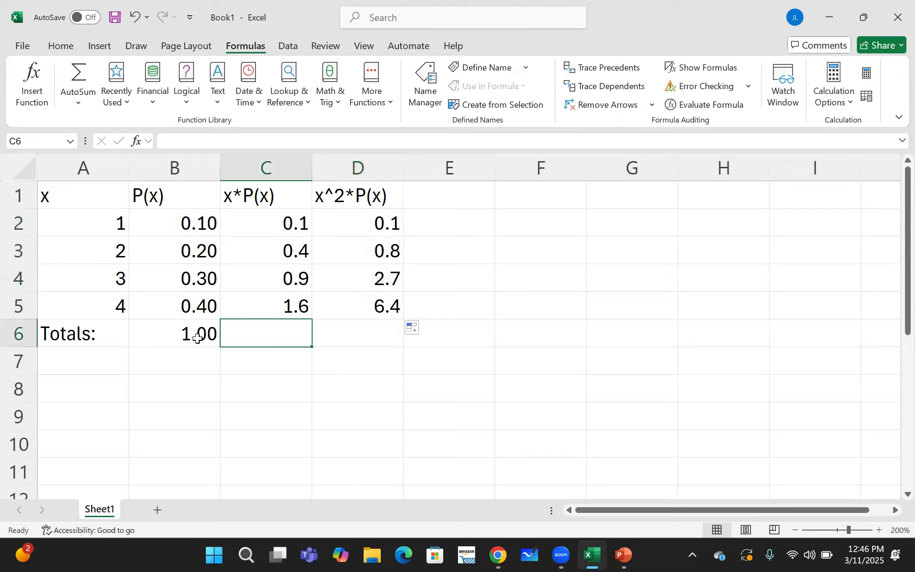
click(82, 71)
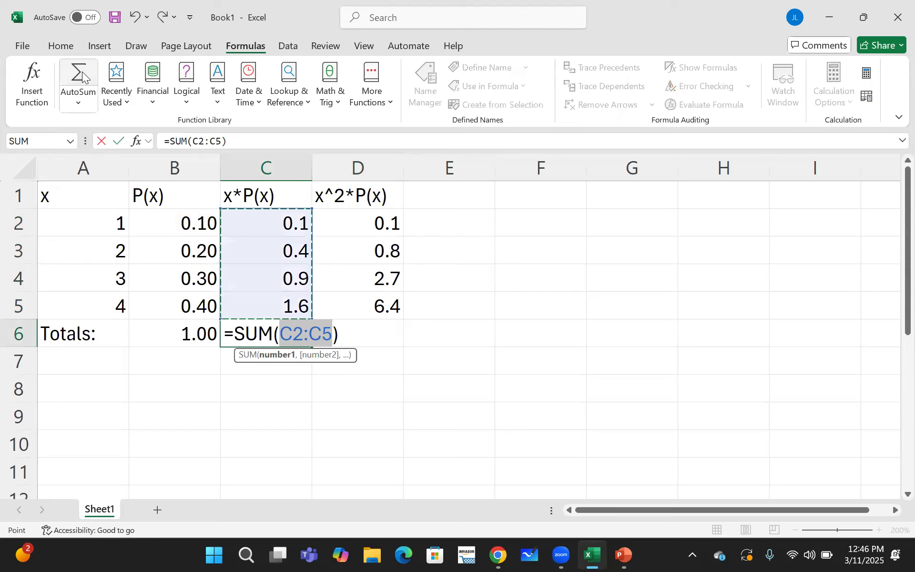
key(Return)
click(199, 333)
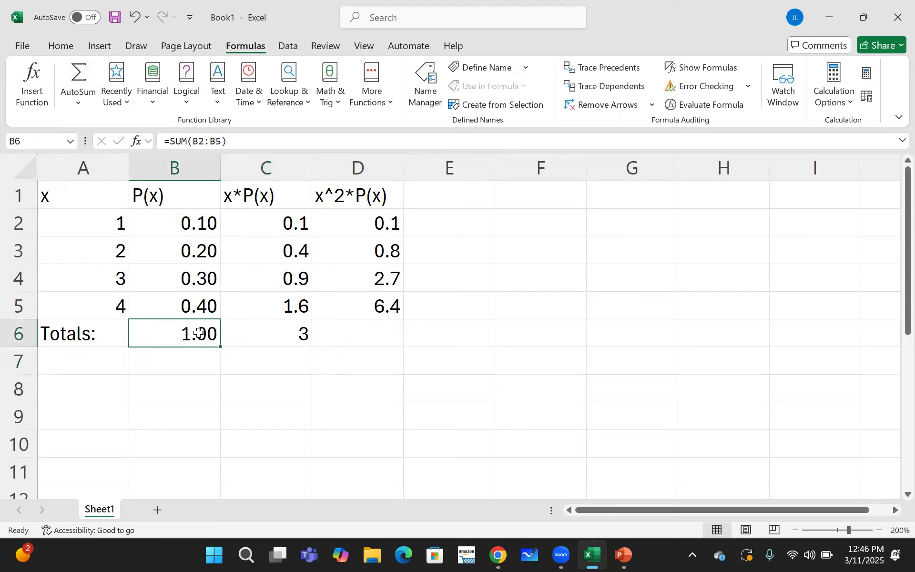
drag(221, 346, 373, 344)
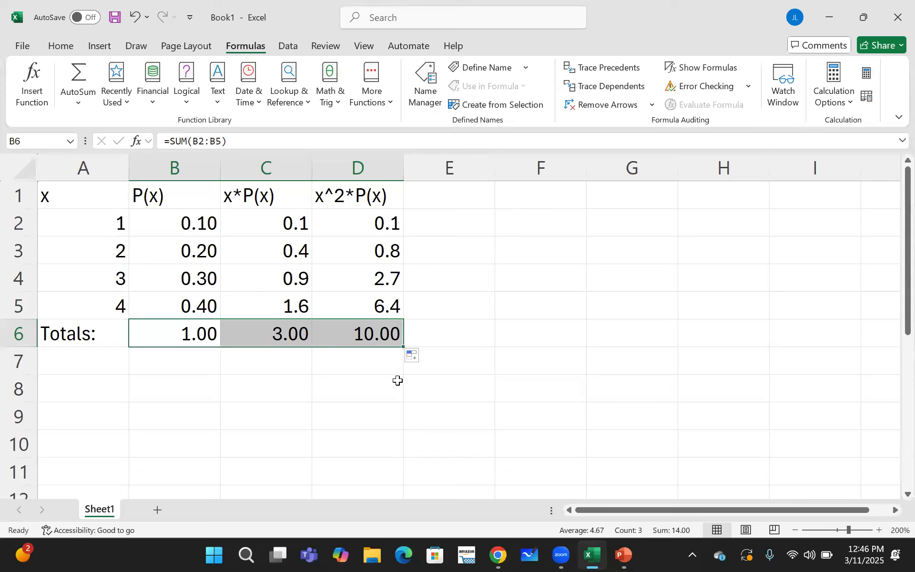
- Enter the labels "mean:", "var:" and "stdev:" in cells F2, F3 and F4
click(513, 224)
text(mean:)
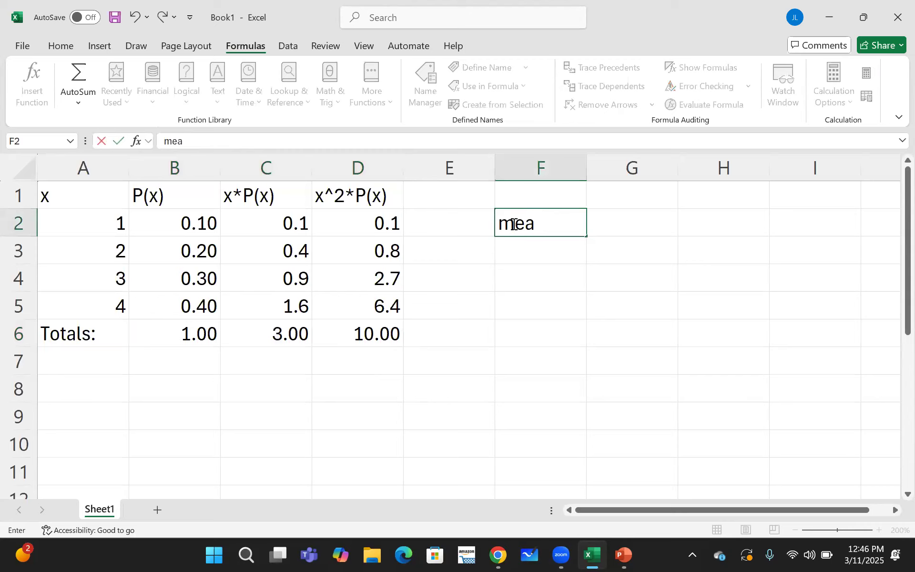
click(521, 255)
text(ar:)
key(BackSpace)
key(BackSpace)
key(BackSpace)
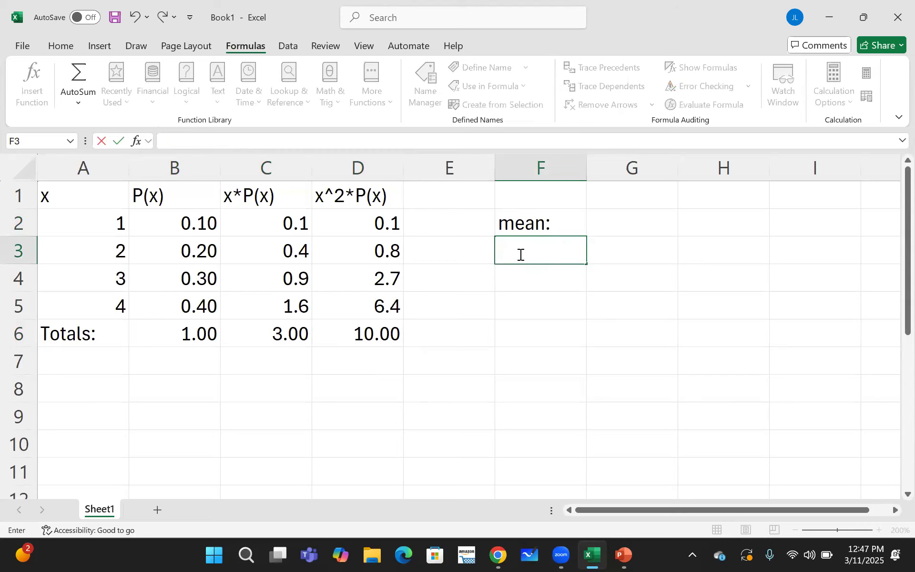
text(var:)
click(525, 276)
text(sc)
key(BackSpace)
text(tdev:)
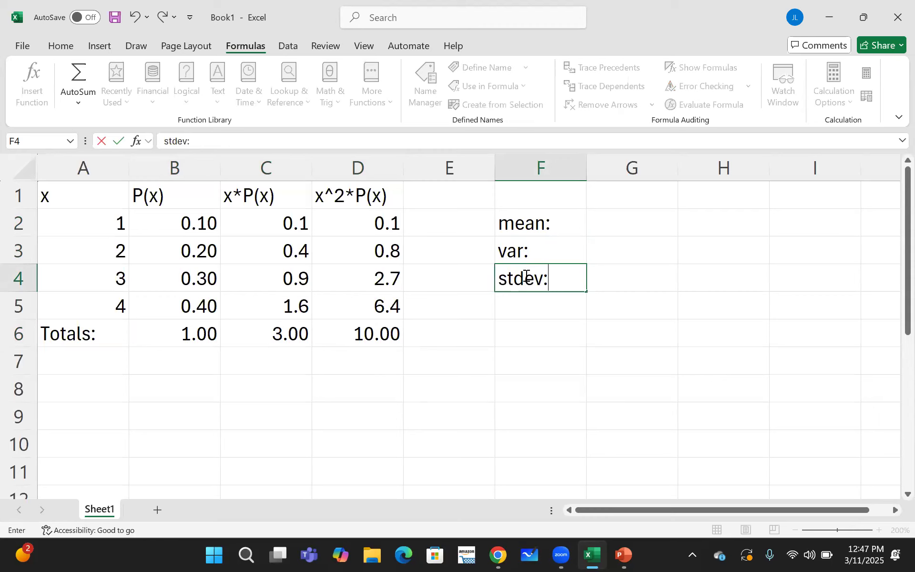
- Try to copy the x*P(x) total from C6 into G2 beside the mean label
click(616, 227)
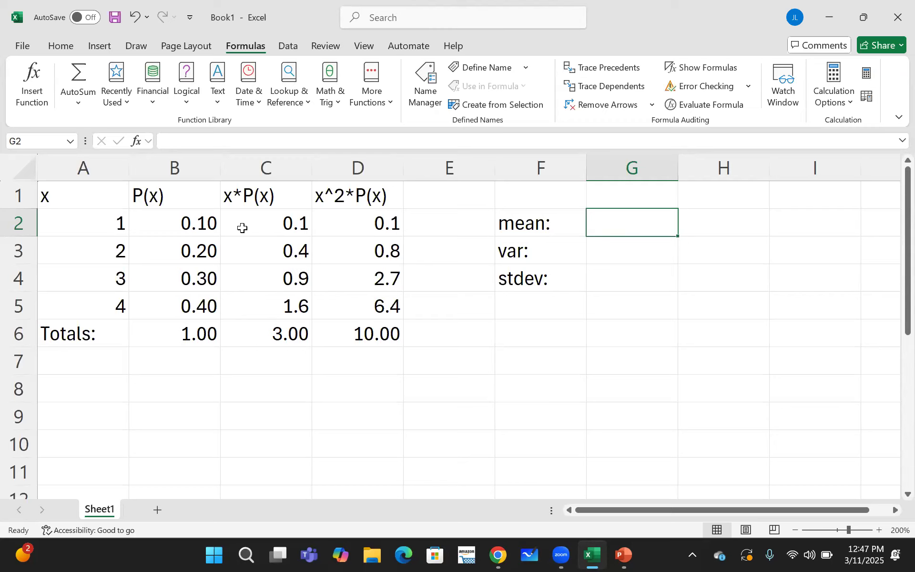
click(265, 337)
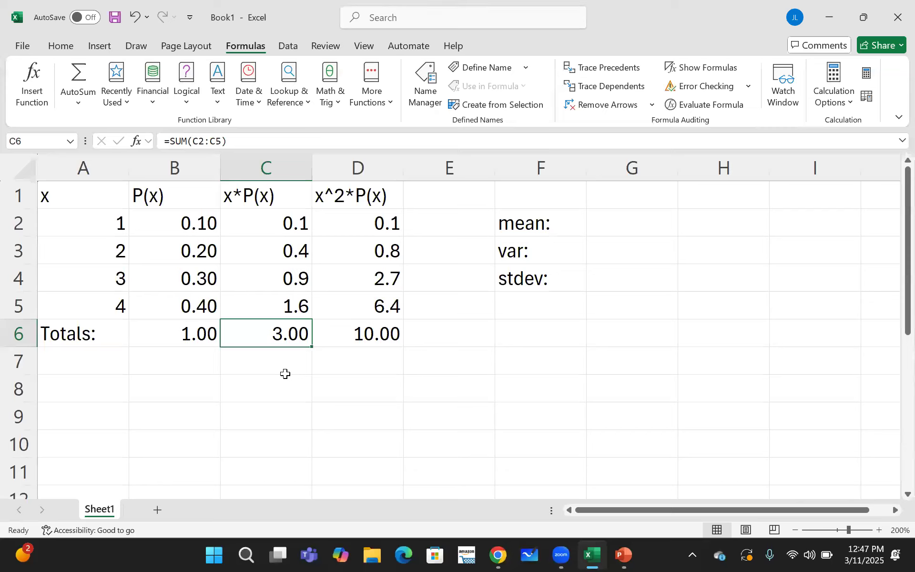
key(ctrl+c)
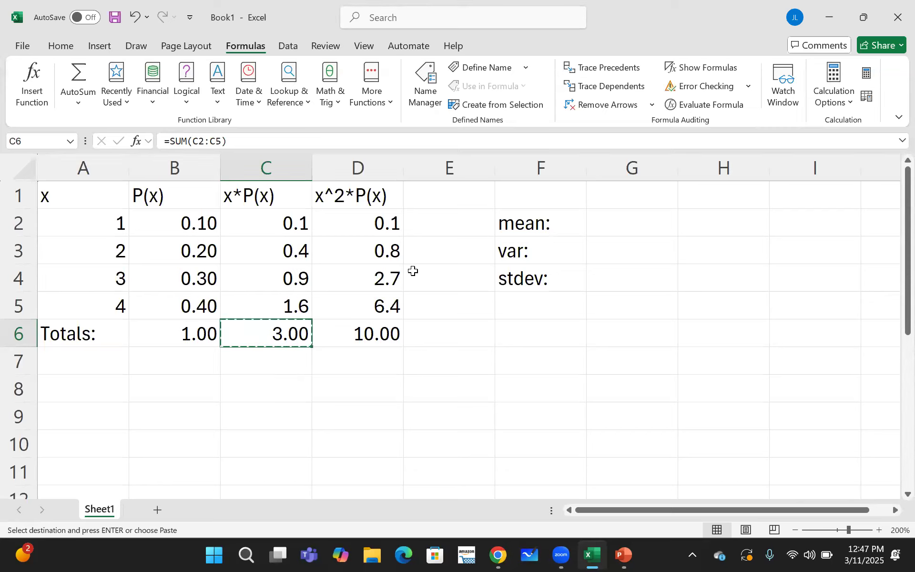
click(614, 223)
key(ctrl+v)
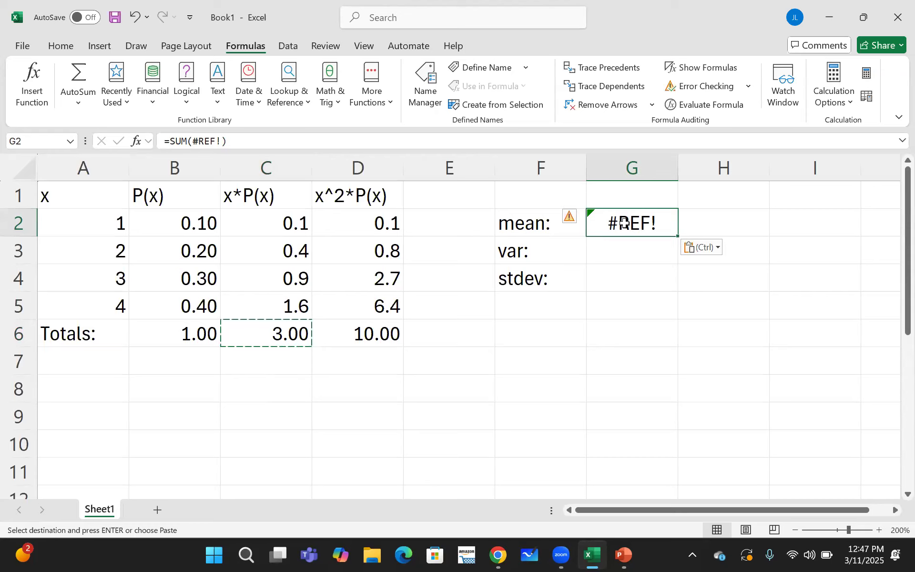
- Replace the pasted content of G2 with the mean value 3
double_click(624, 223)
key(BackSpace)
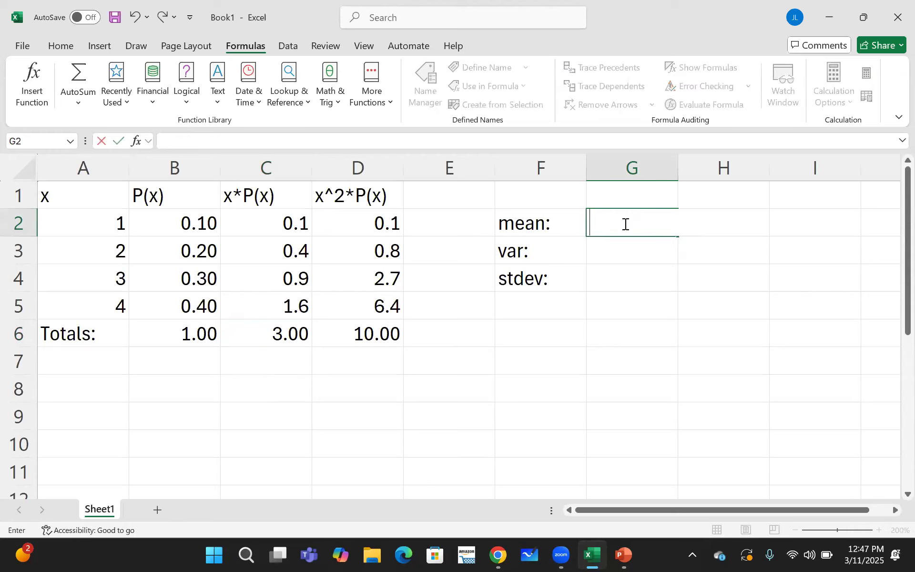
text(3)
key(Return)
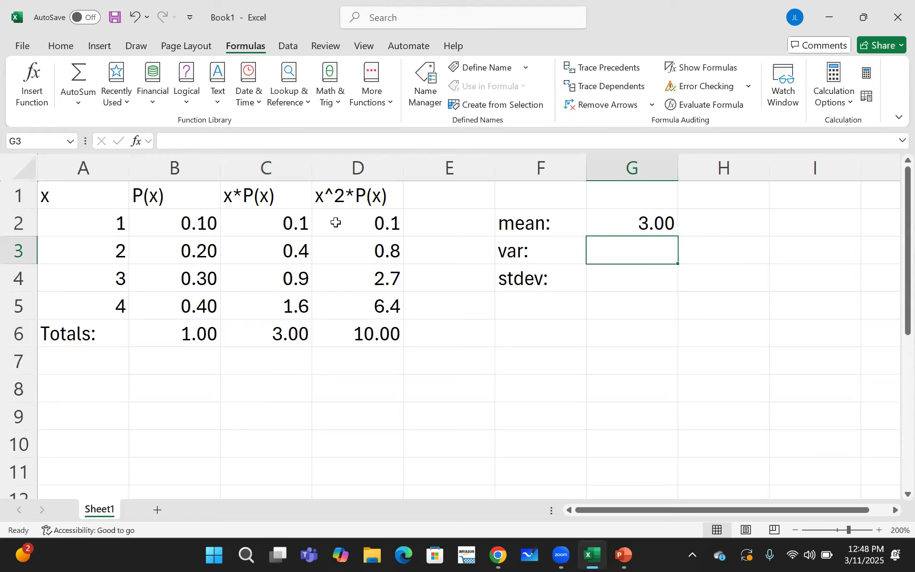
- Enter the variance formula =D6-C6^2 in cell G3, using the two column totals
click(345, 336)
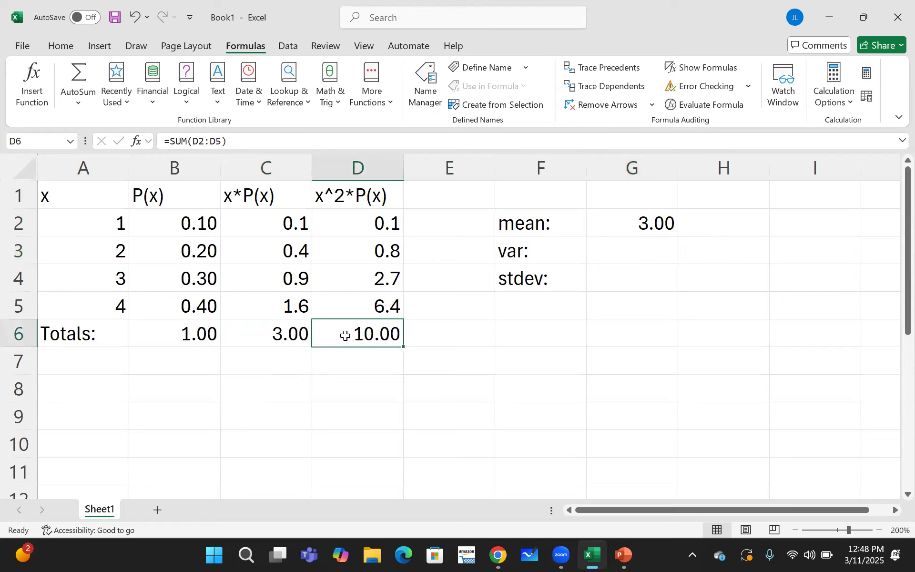
click(278, 335)
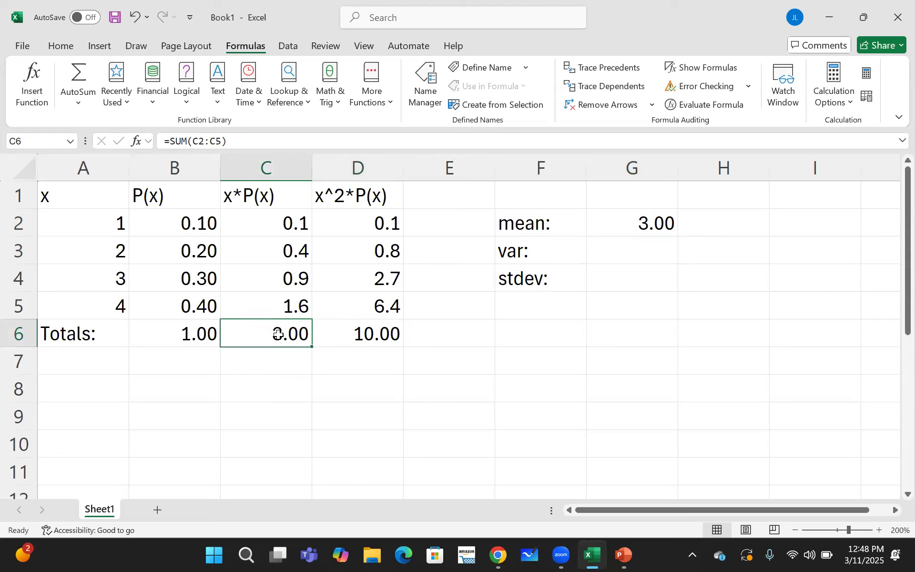
click(616, 256)
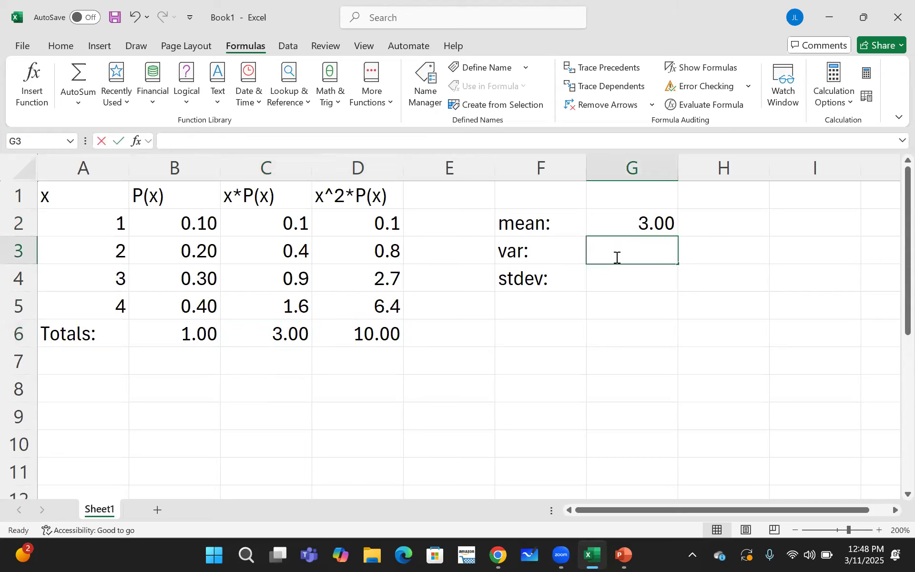
text(=)
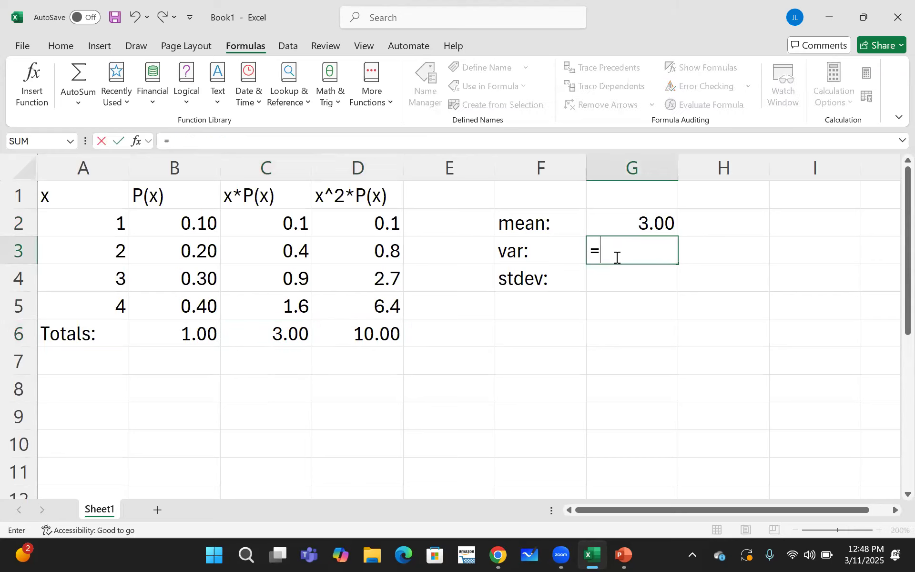
click(379, 335)
text(-)
click(278, 336)
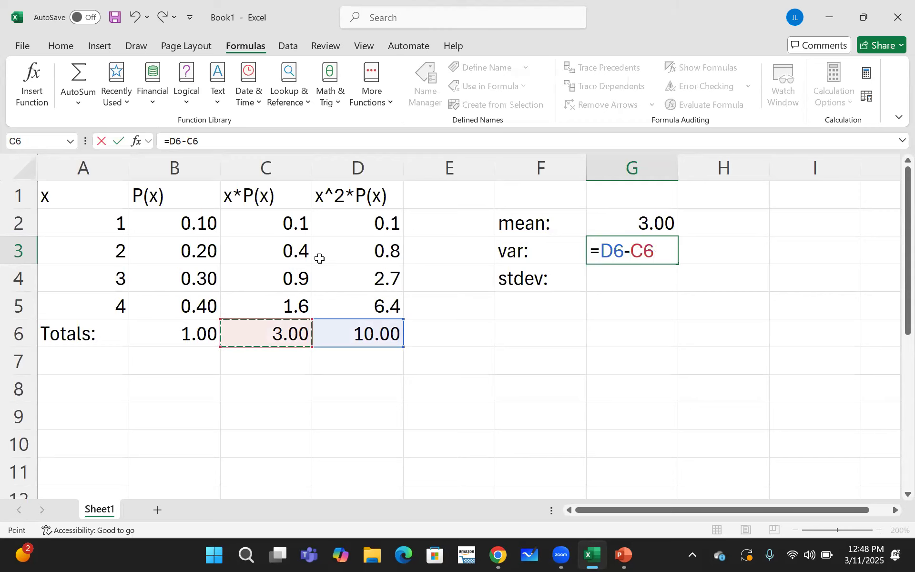
text(^2)
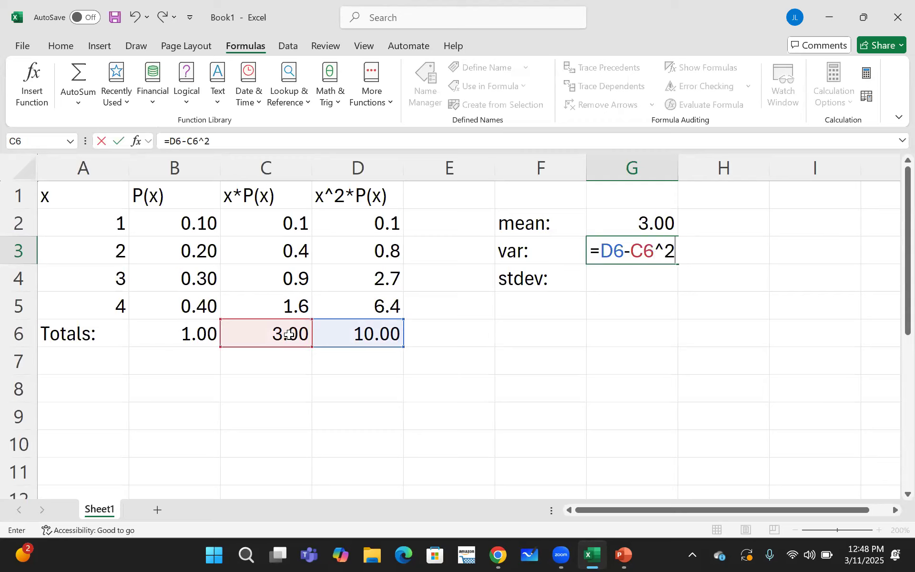
key(Return)
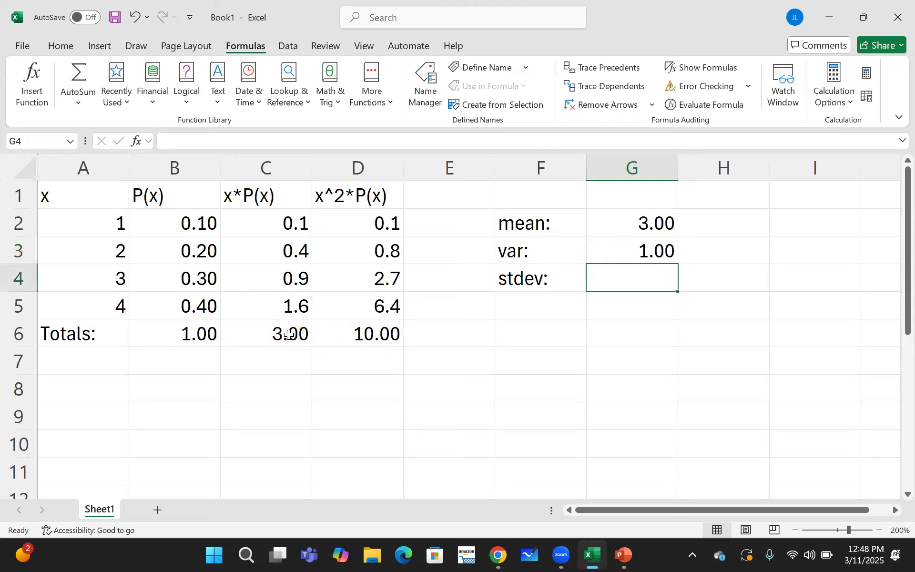
- Clear cell G3 and re-enter the variance as the x^2*P(x) total minus the squared mean, =D6-C6^2
click(625, 252)
key(BackSpace)
text(=)
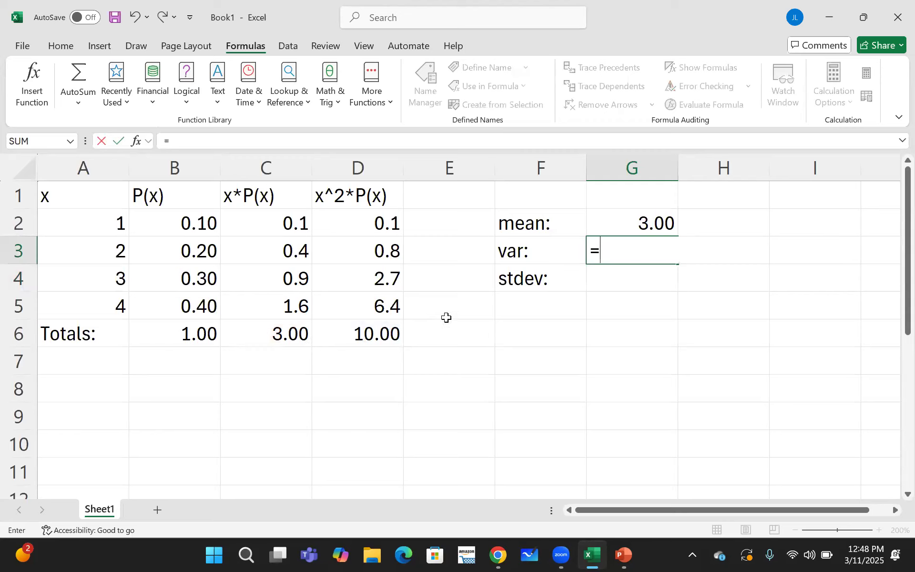
click(378, 335)
text(-)
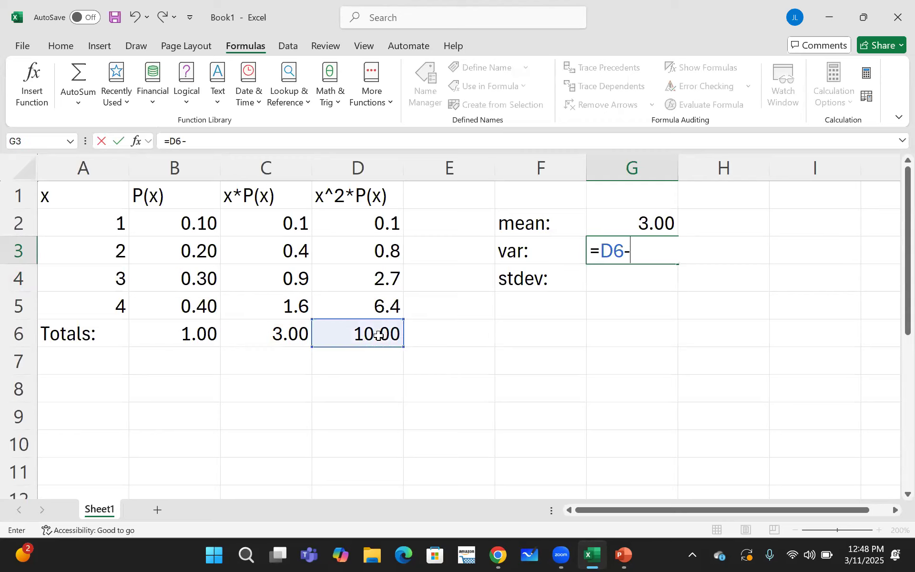
click(285, 335)
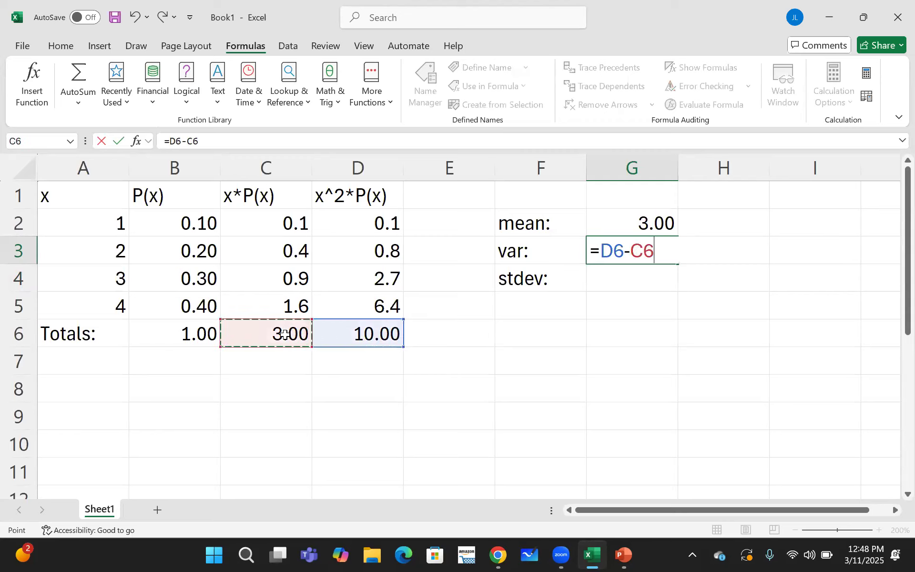
text(^2)
key(Return)
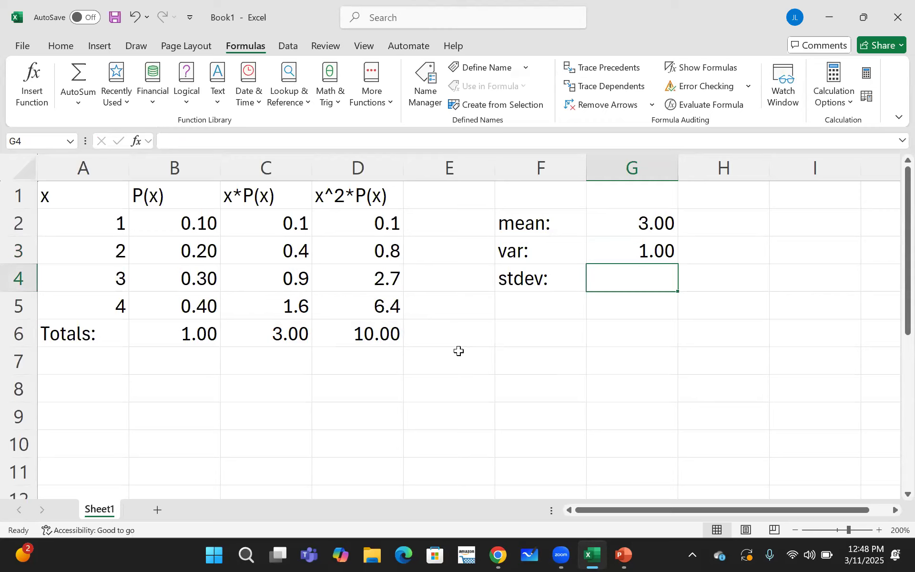
- Insert the SQRT function in cell G4 with the variance in G3 as its number
click(32, 82)
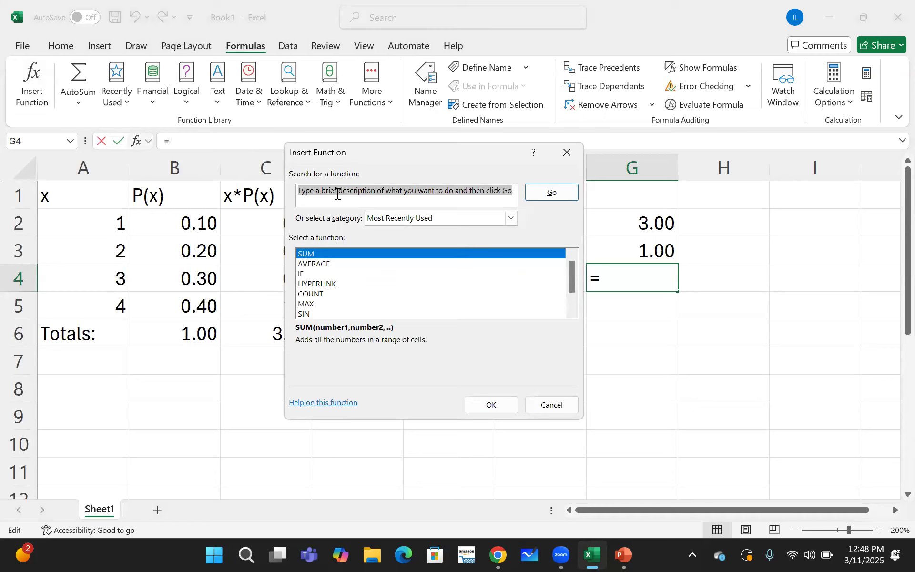
text(sqrt)
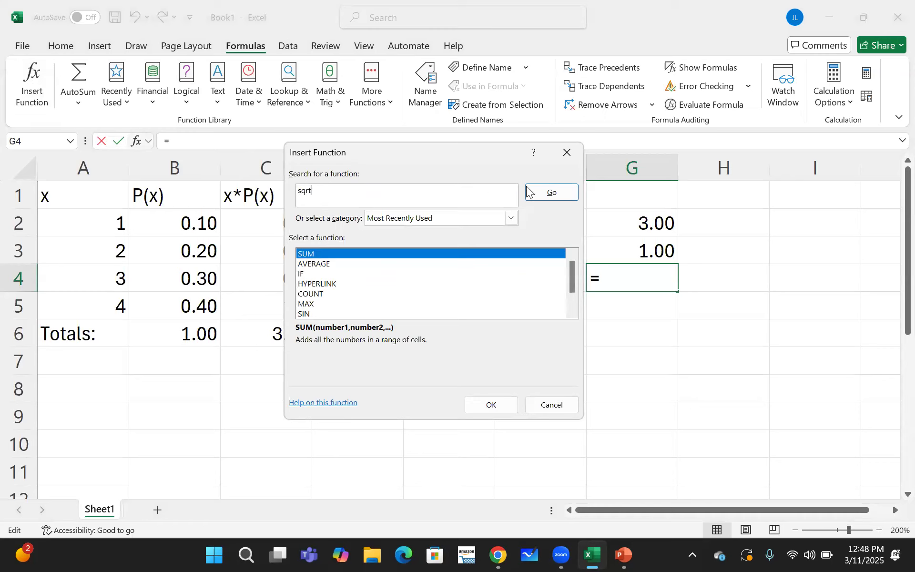
click(540, 192)
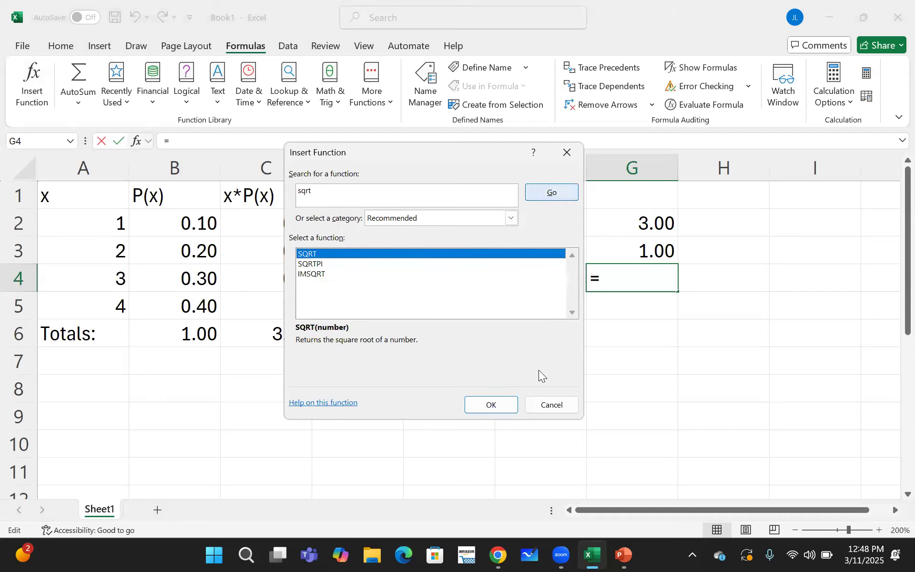
click(499, 406)
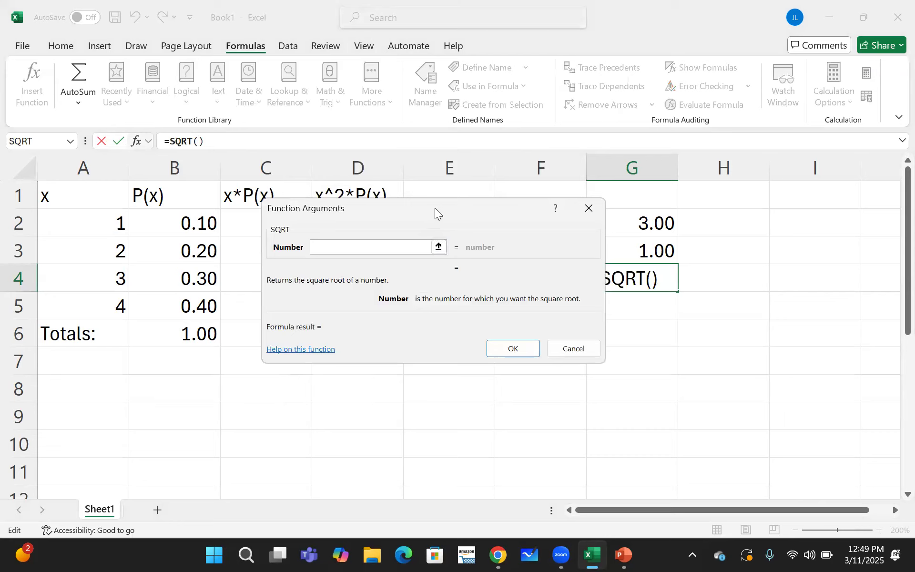
drag(435, 206, 290, 197)
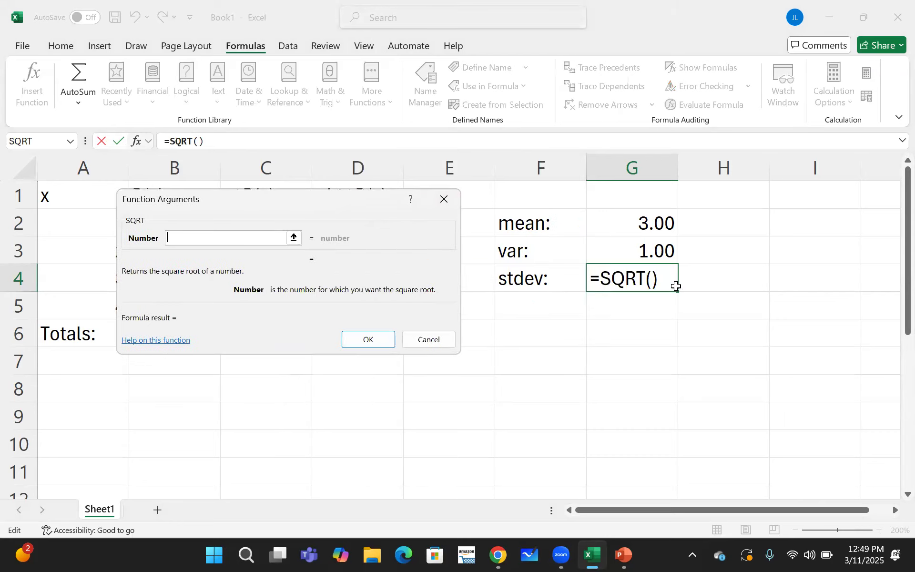
click(626, 255)
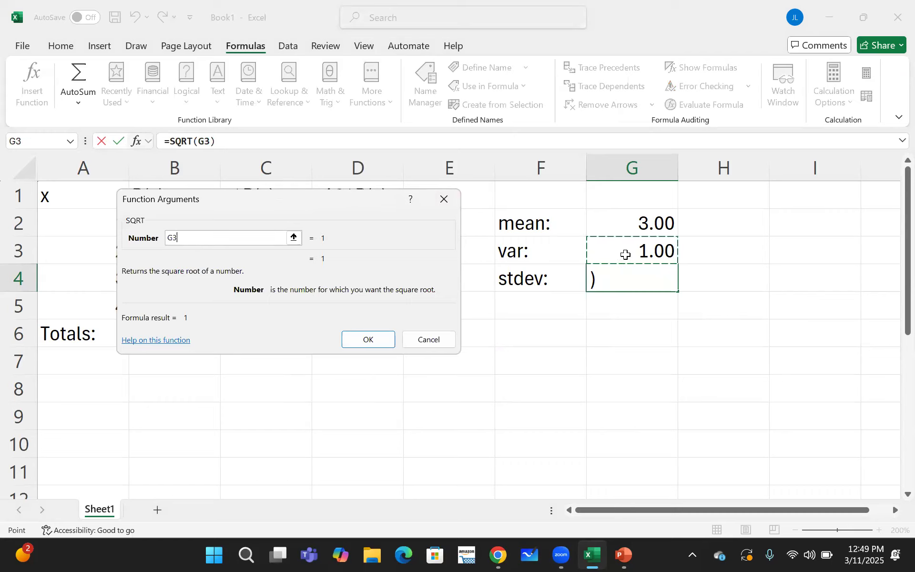
key(Return)
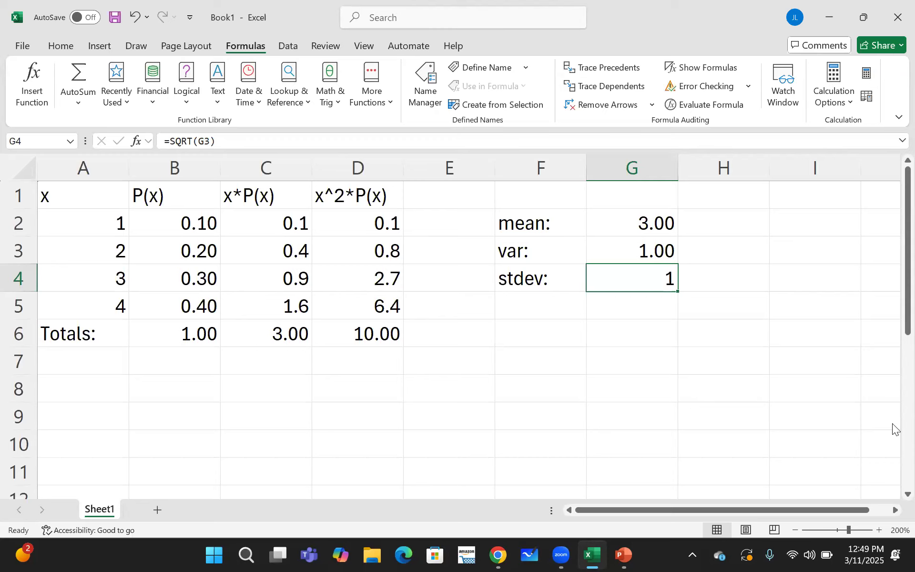
- Enter the heading "Shooter Ex:" in cell F7
click(526, 359)
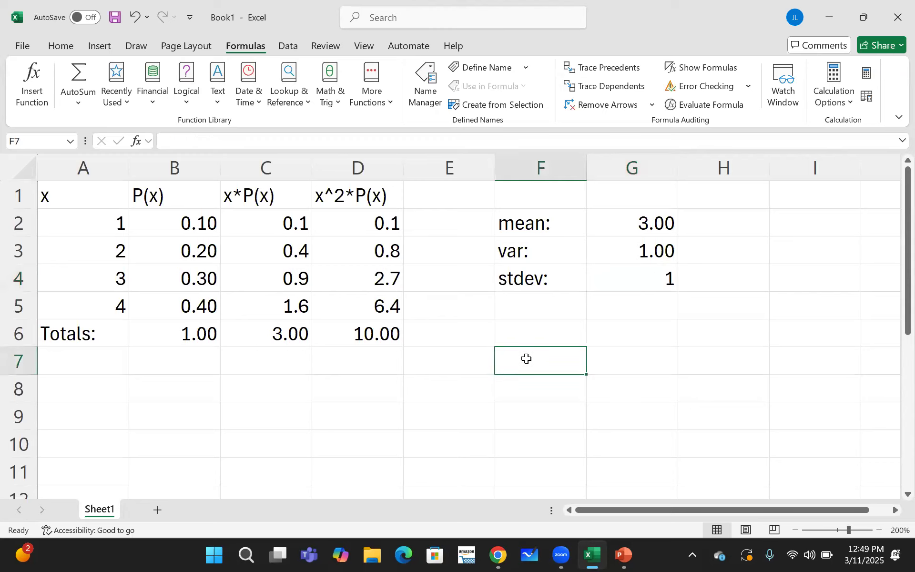
text(SHoot)
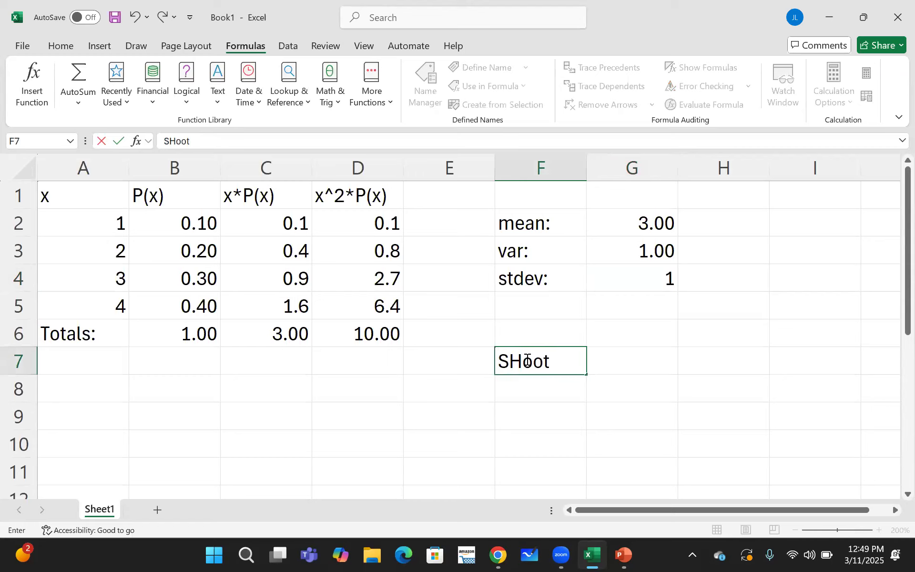
key(BackSpace)
key(BackSpace)
key(BackSpace)
key(BackSpace)
text(hooter)
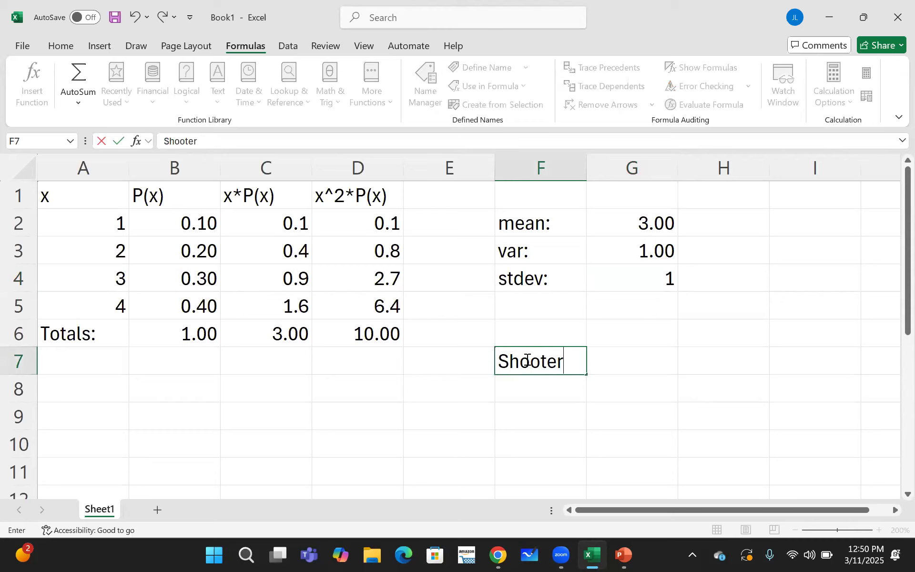
text( Ex:)
click(539, 385)
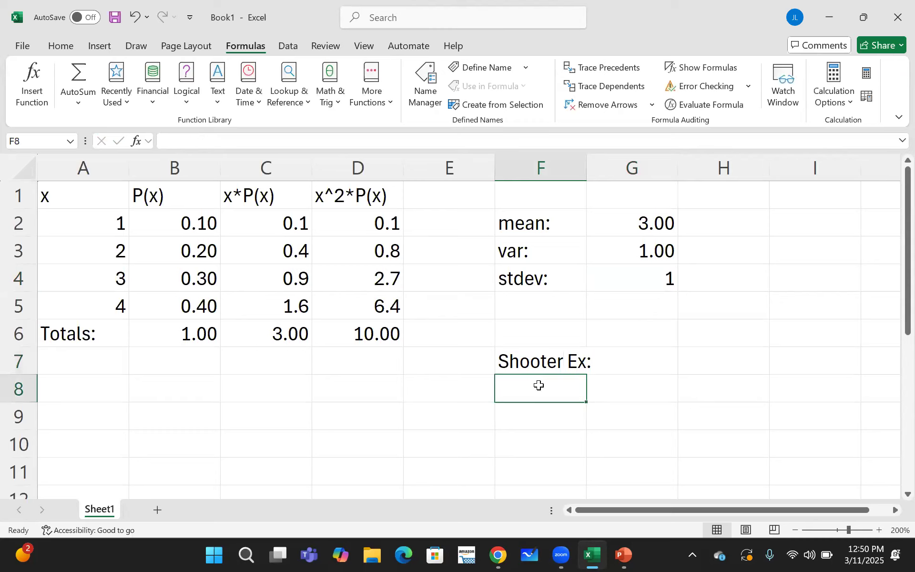
- Enter the labels "Dice Ex:" in F8 and "Product Ex:" in F9, and widen column F to fit them
text(Dice E)
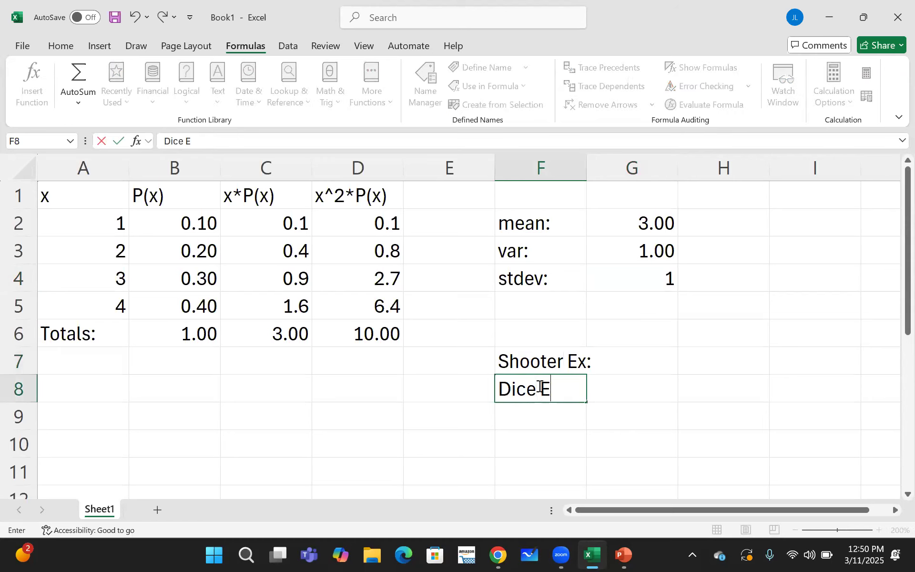
text(x:)
key(Return)
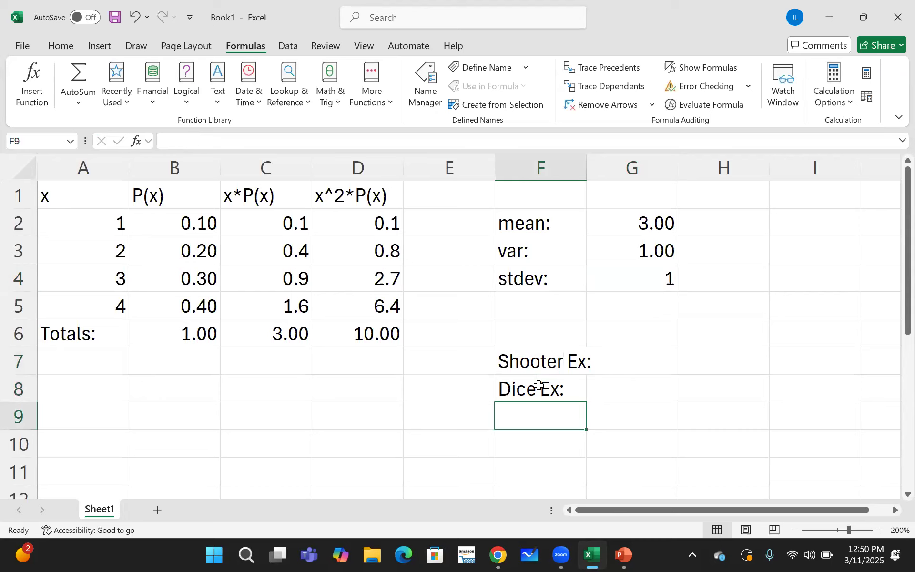
text(Dice)
key(BackSpace)
key(BackSpace)
text(P)
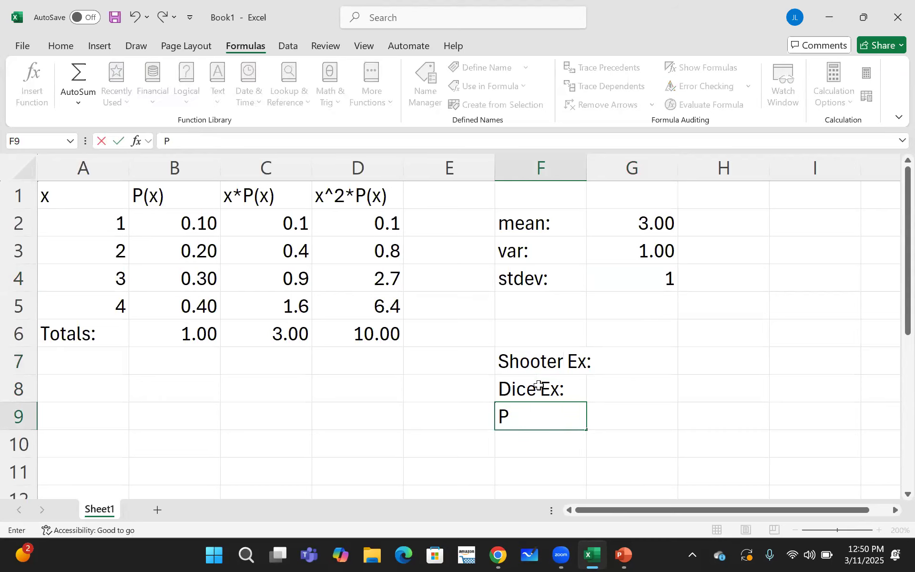
text(roduct Ex:)
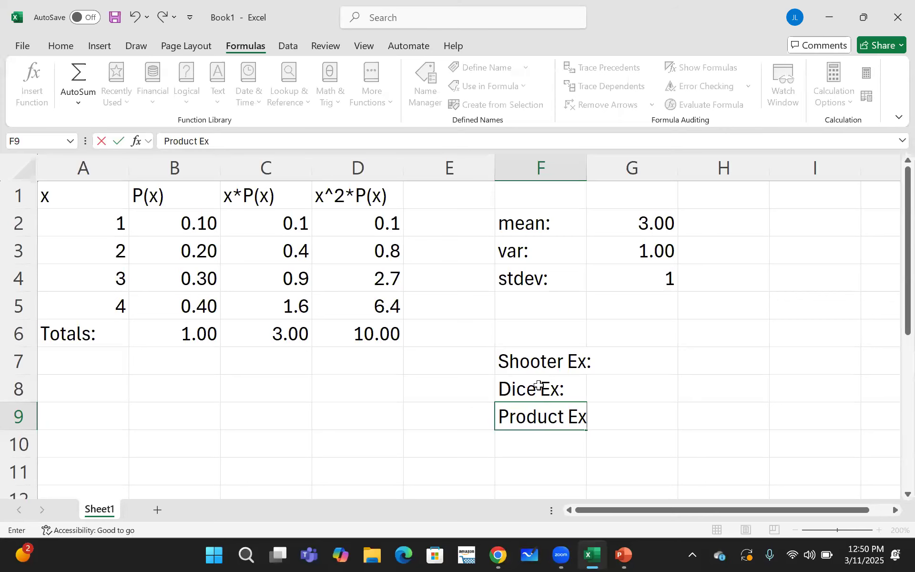
click(691, 361)
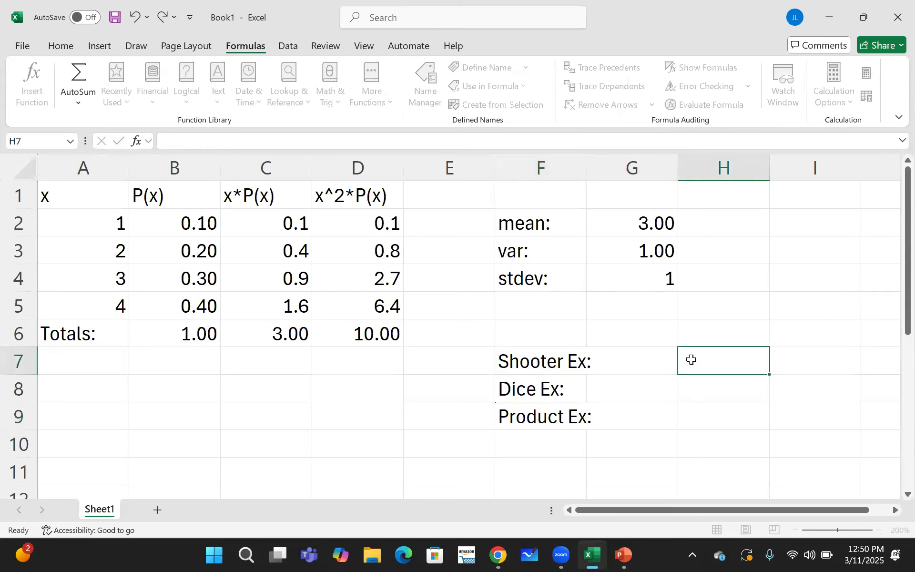
drag(587, 171, 602, 171)
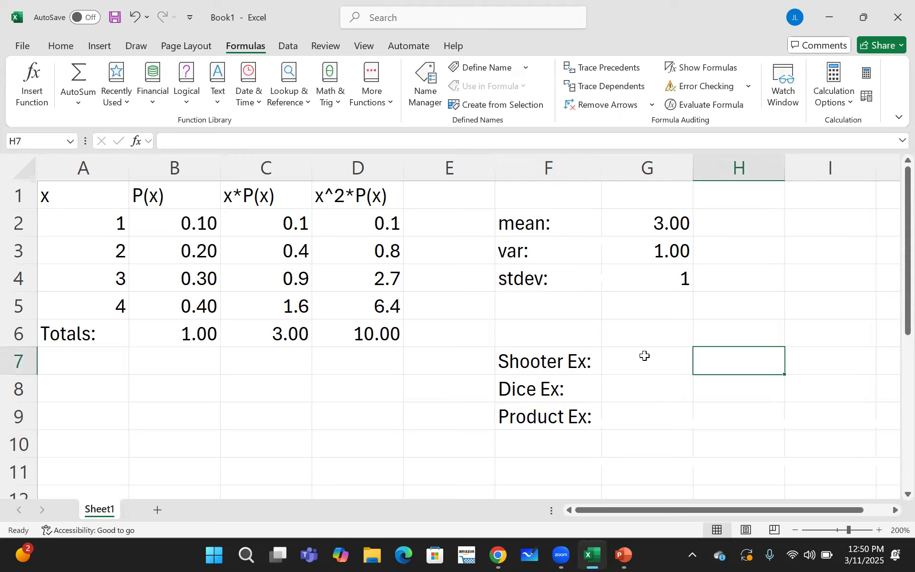
- Select cell G7 for the shooter result and switch to the PowerPoint presentation to review the sharpshooter example's values
click(645, 367)
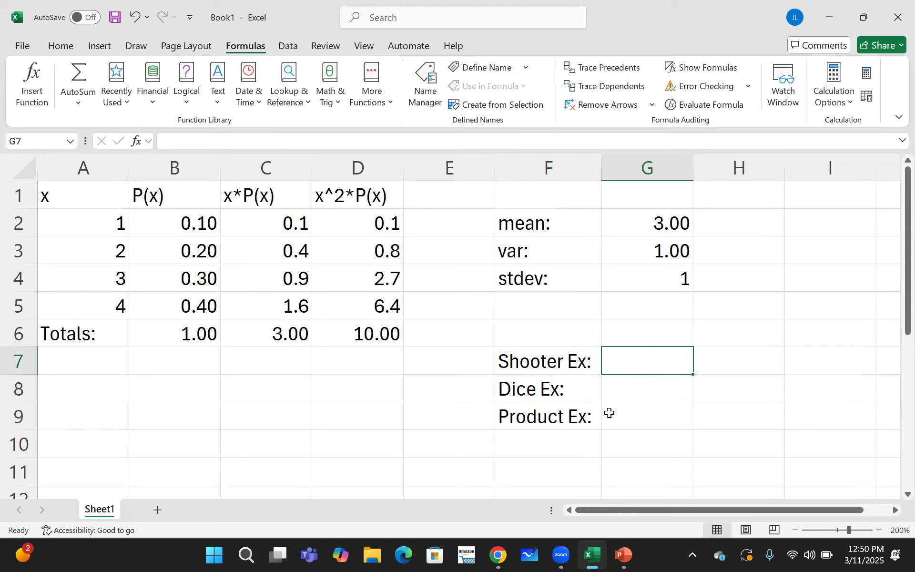
click(621, 553)
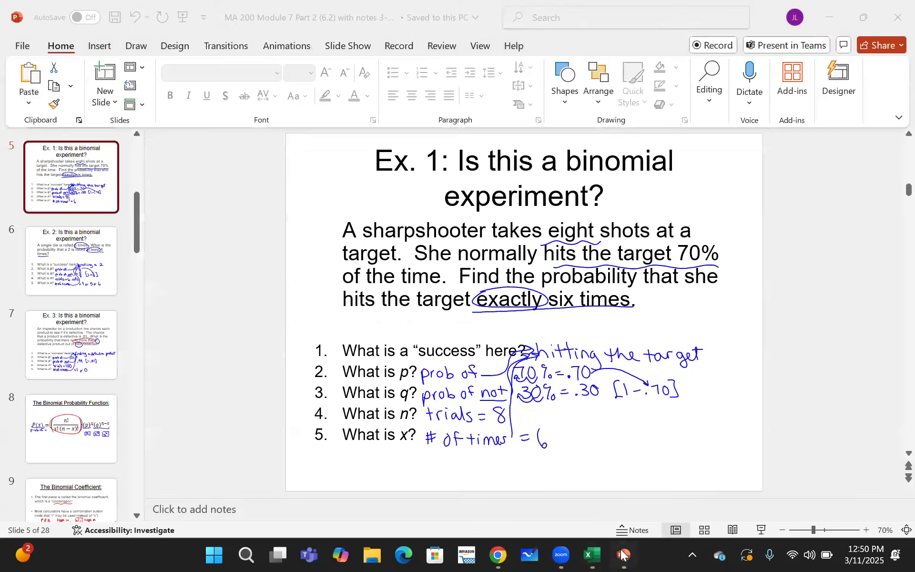